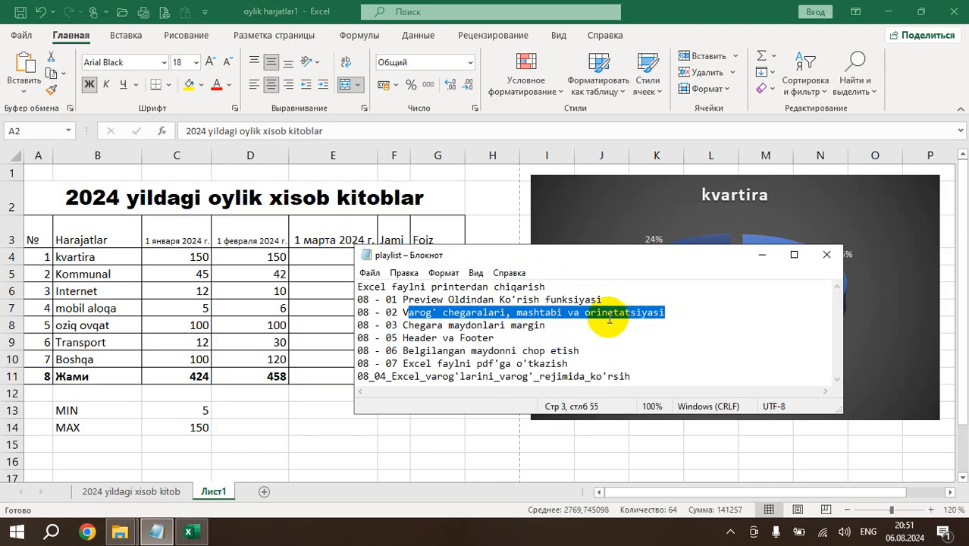
Switch from the Notepad playlist to the Excel workbook and examine the dashed page boundaries on Лист1.
click(486, 312)
key(alt+Tab)
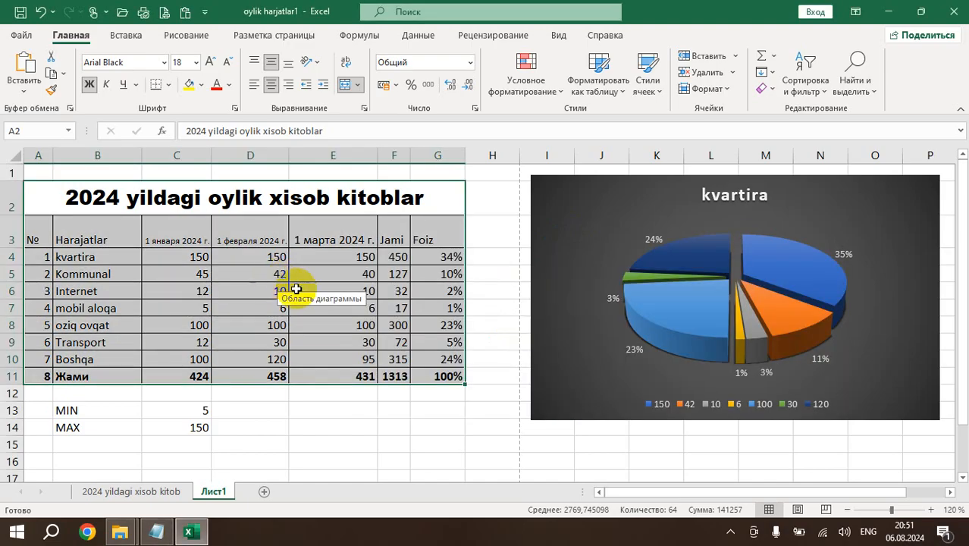
click(346, 394)
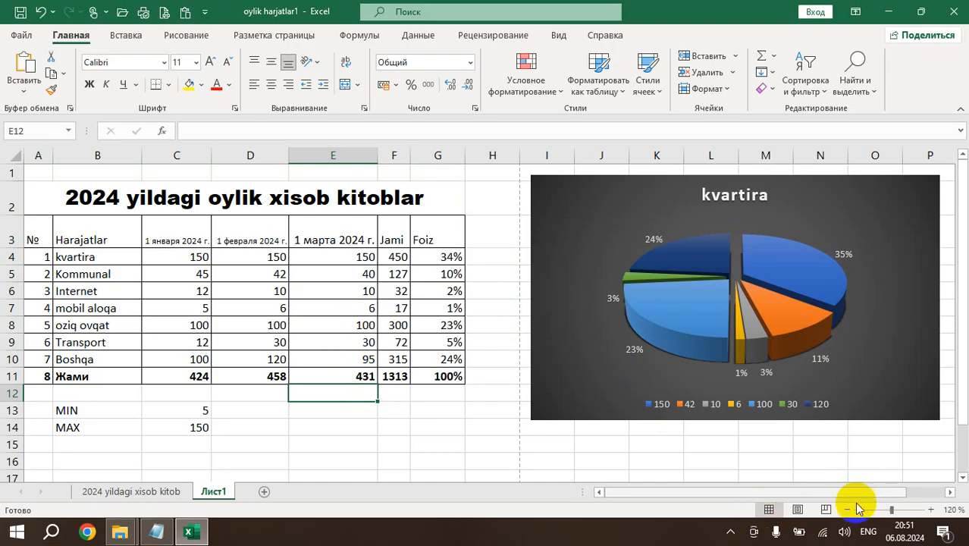
click(494, 240)
click(313, 305)
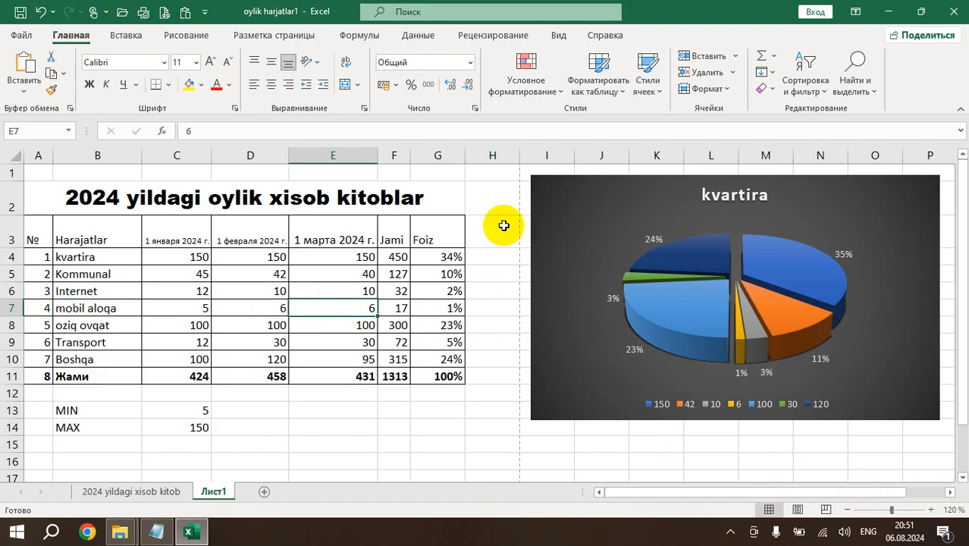
scroll(504, 225, down, 1)
scroll(515, 229, down, 2)
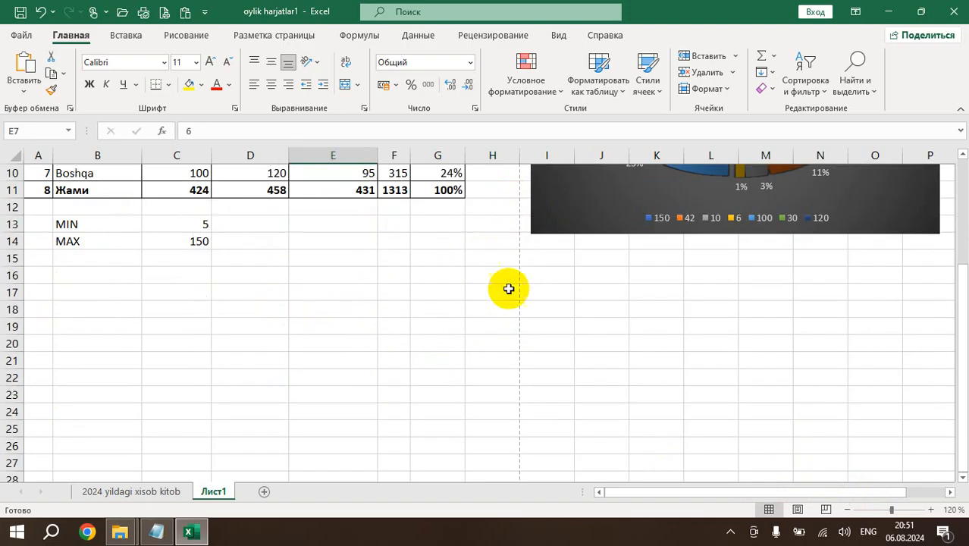
scroll(509, 289, down, 11)
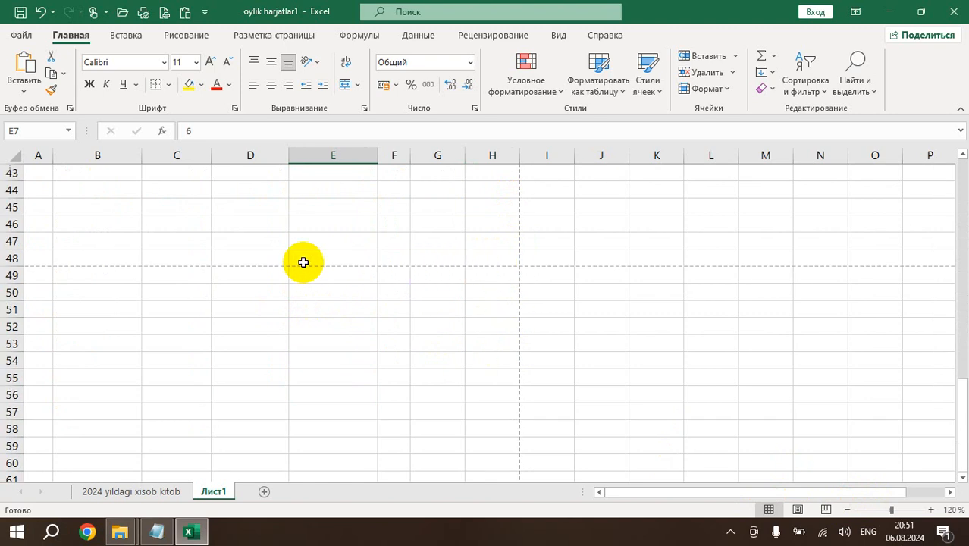
Zoom Лист1 out to 40% and examine the printable page areas by selecting cells within the dashed boundaries.
click(849, 511)
click(849, 511)
click(849, 510)
click(848, 510)
click(849, 510)
click(849, 511)
click(848, 510)
click(848, 511)
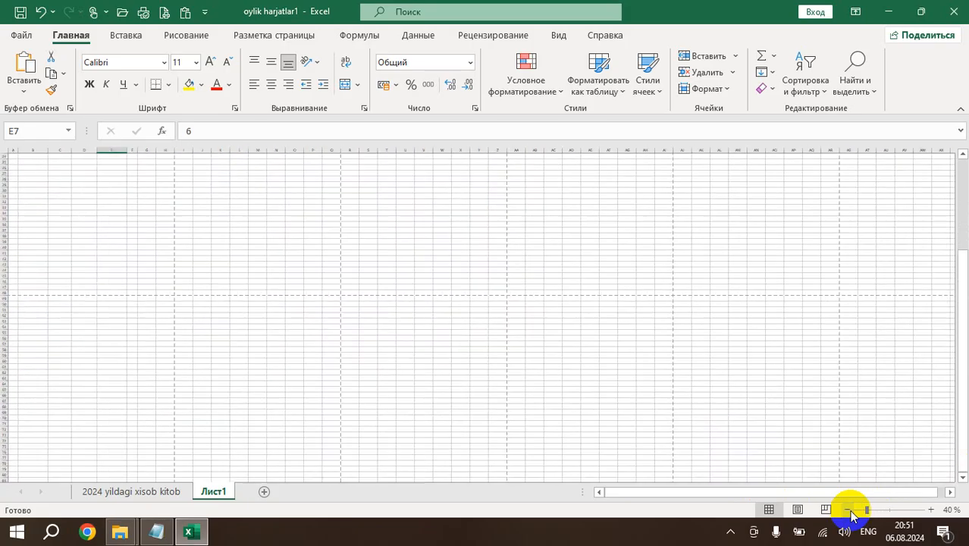
scroll(409, 288, up, 7)
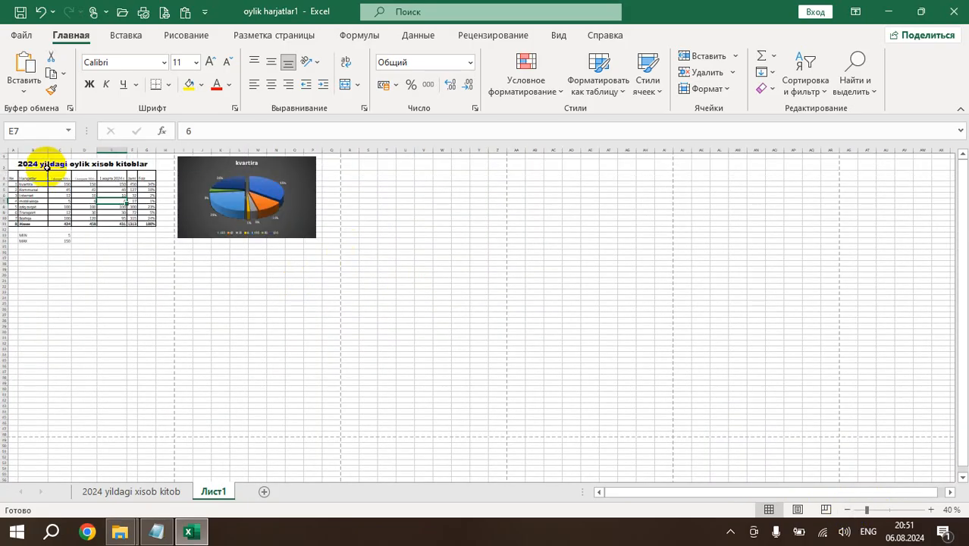
drag(19, 434, 332, 432)
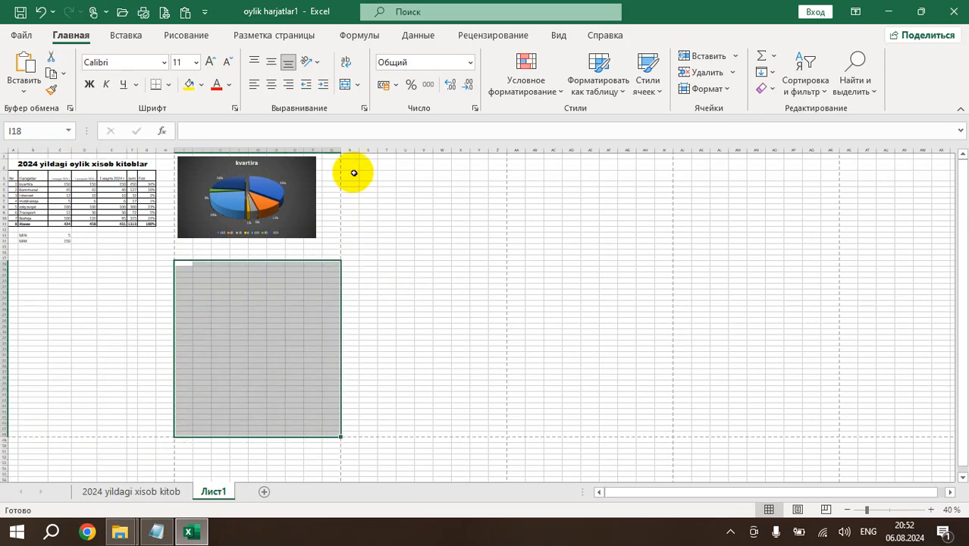
drag(347, 163, 495, 431)
scroll(167, 369, down, 15)
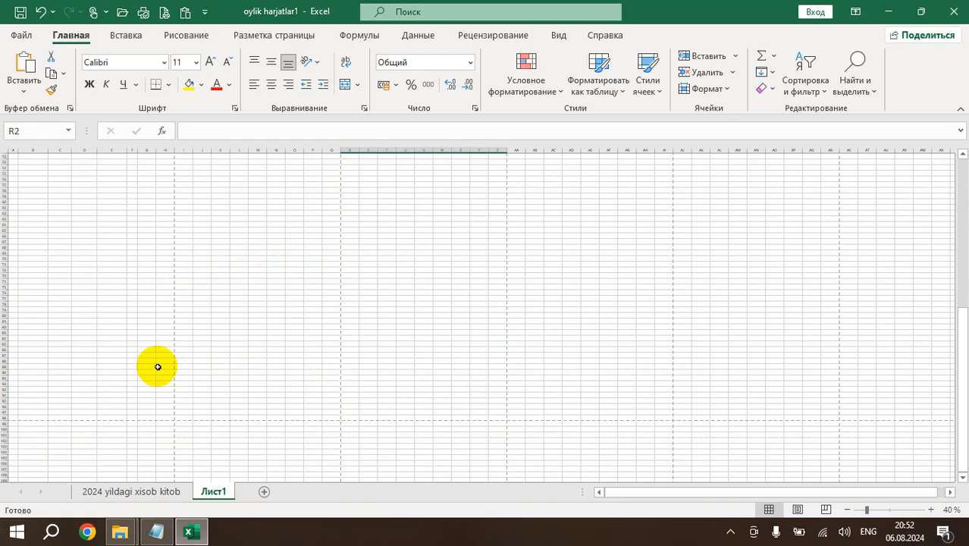
scroll(158, 368, up, 15)
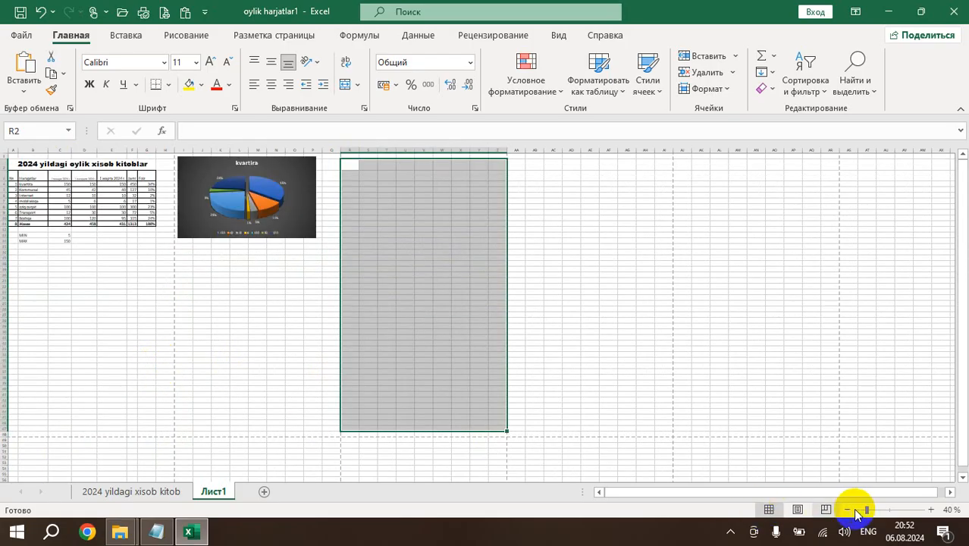
Zoom the sheet to 60%, view its print preview, and return to the worksheet.
click(932, 510)
click(931, 509)
click(326, 364)
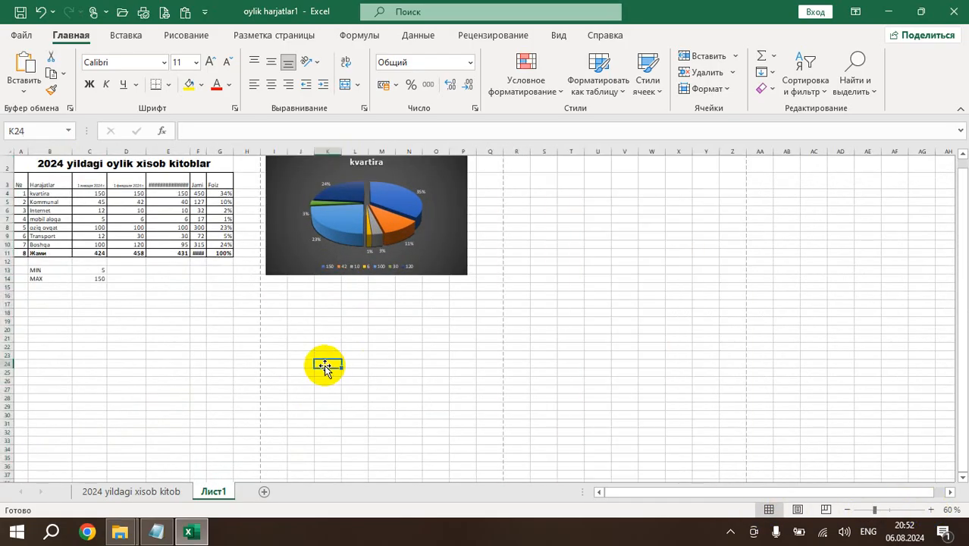
click(216, 329)
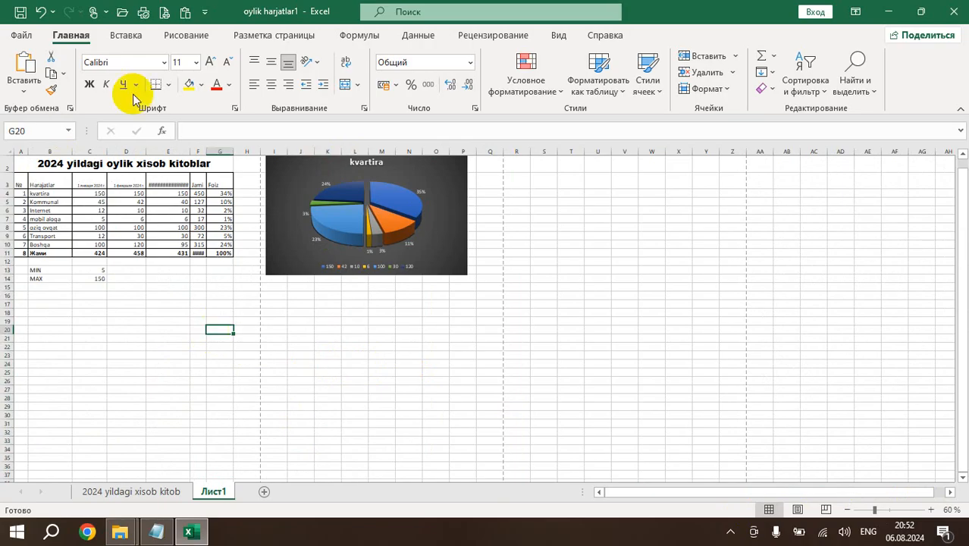
click(91, 218)
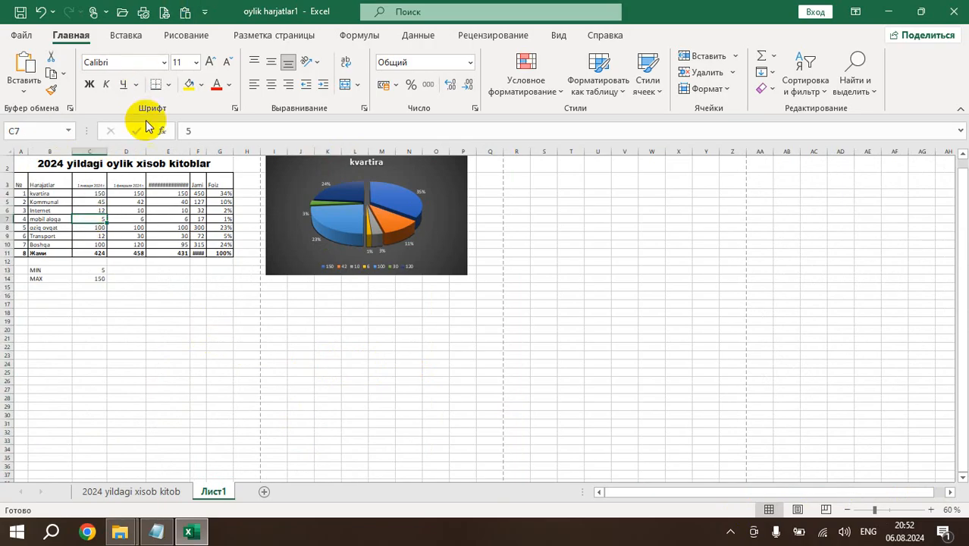
click(165, 13)
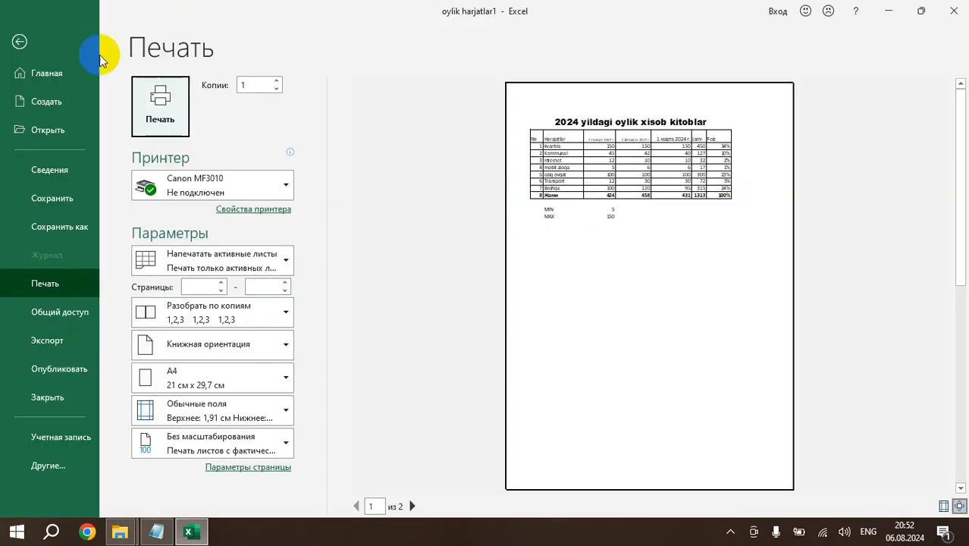
click(18, 42)
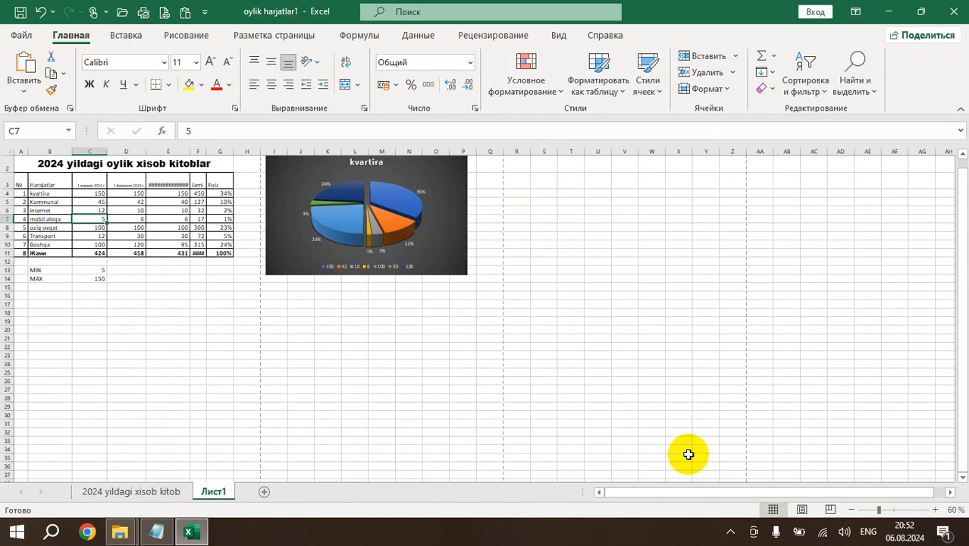
View the sheet in page break preview and page layout, and return it to the normal view.
click(831, 510)
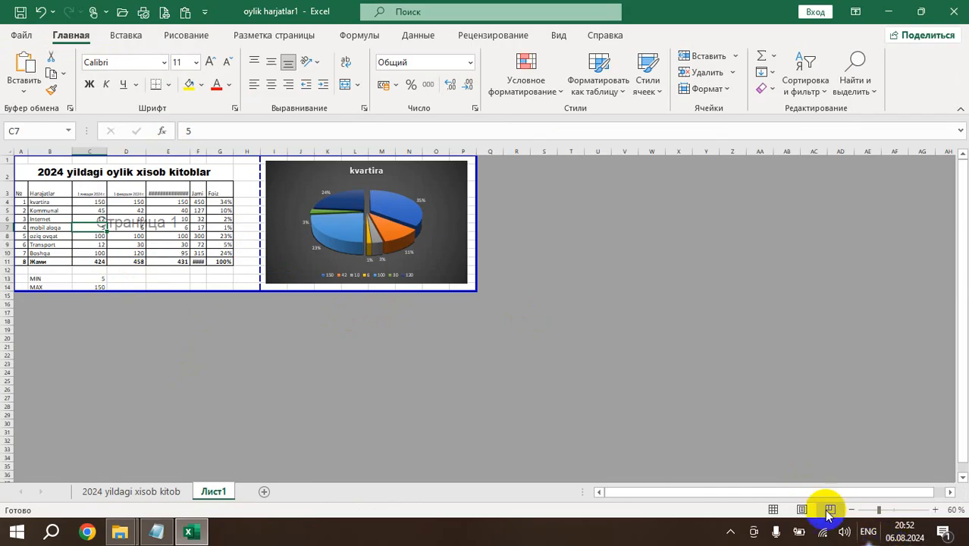
click(801, 508)
click(768, 510)
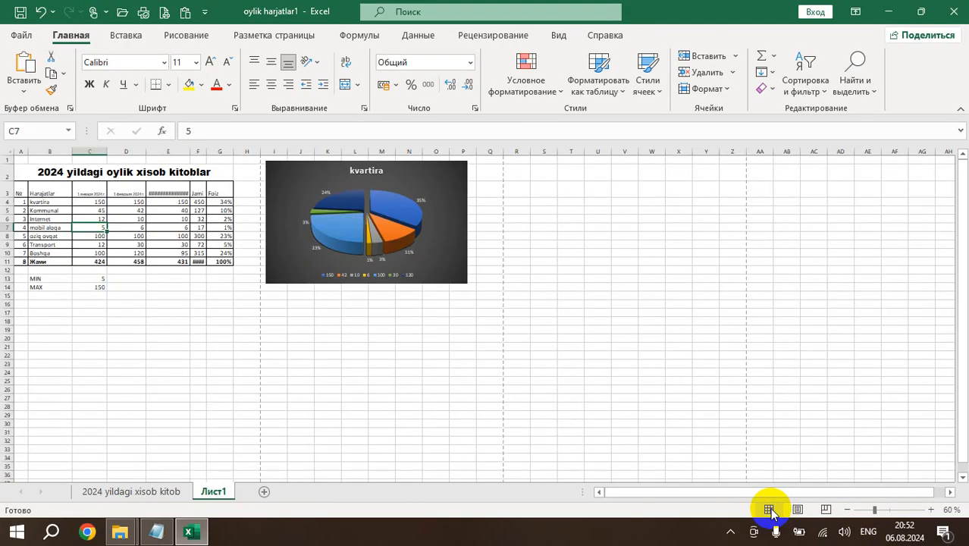
scroll(221, 337, down, 4)
scroll(213, 331, up, 4)
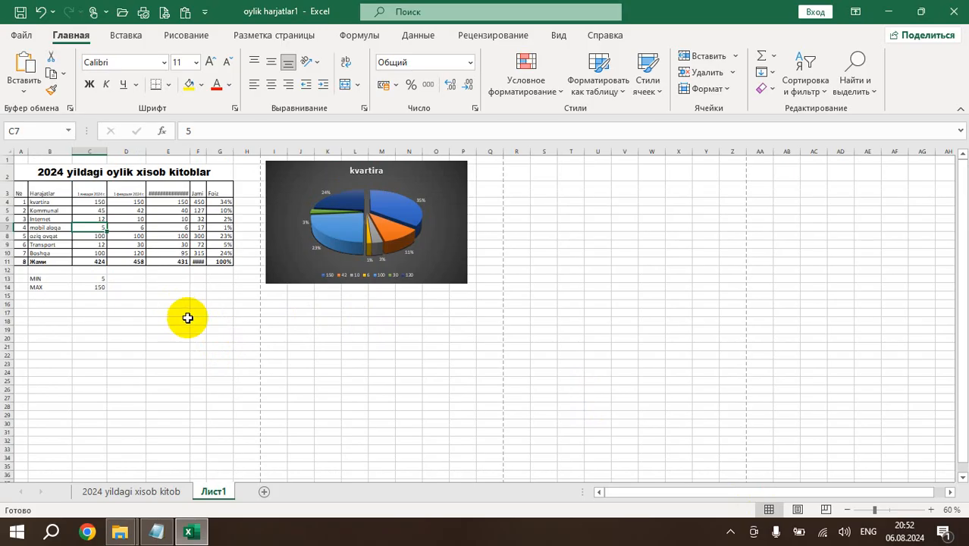
Zoom the sheet to 100%, check the lesson list in Notepad, and return to the Excel workbook.
click(931, 510)
click(931, 510)
click(931, 509)
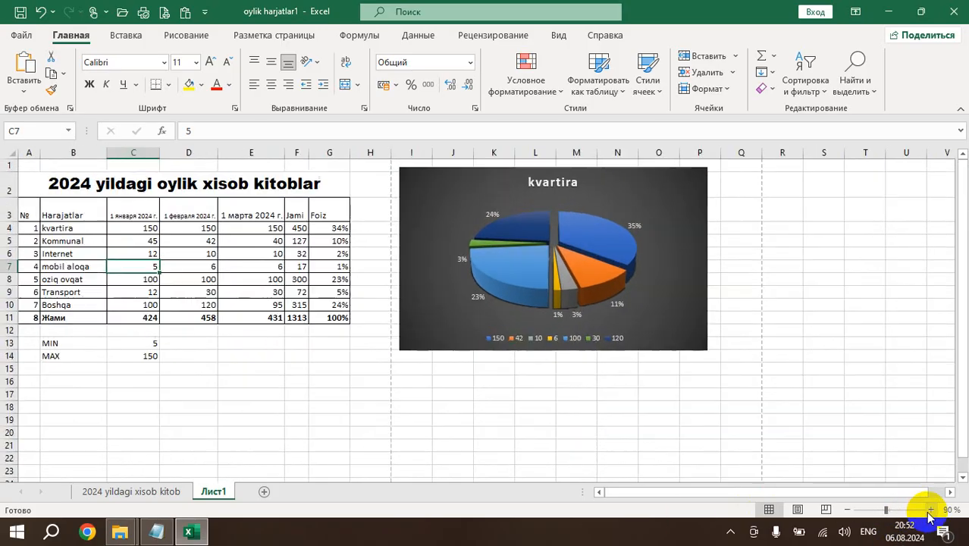
click(930, 509)
click(158, 532)
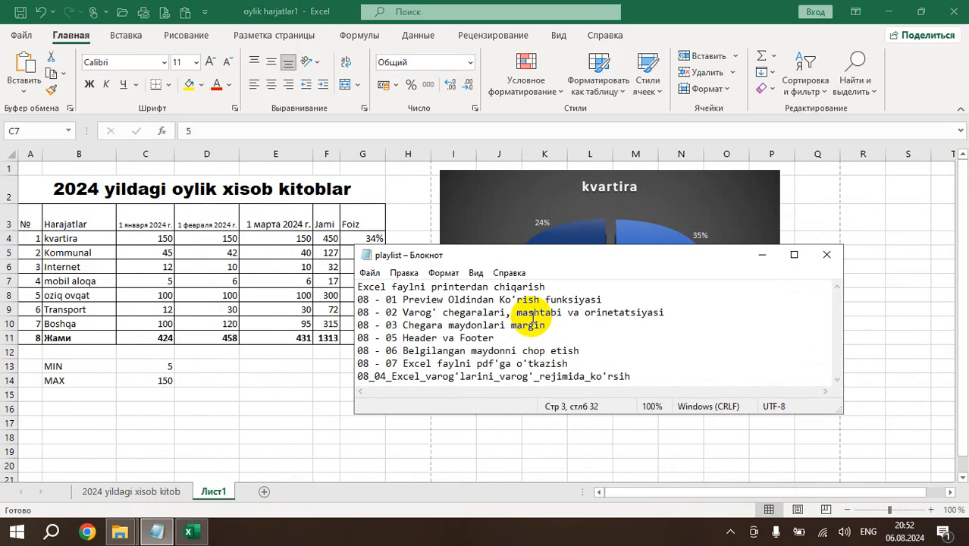
key(alt+Tab)
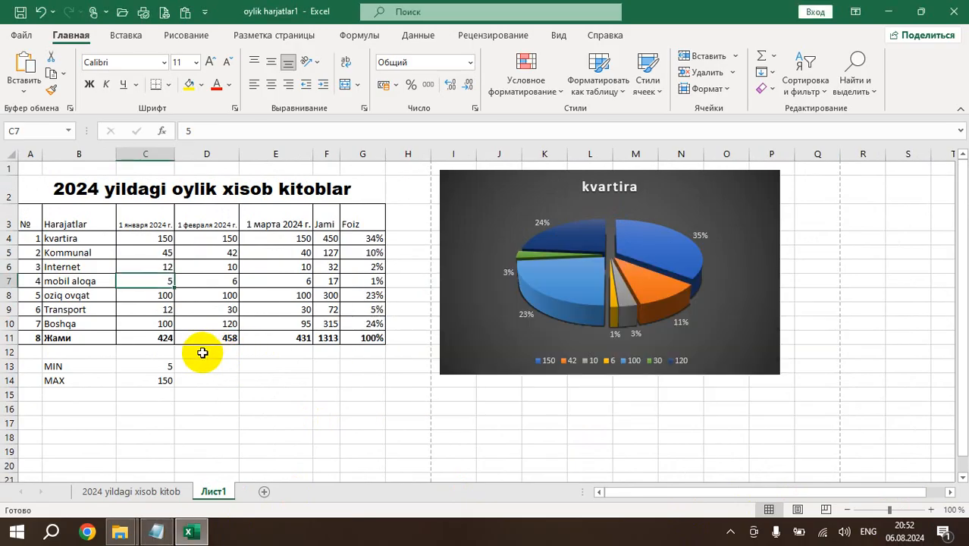
click(203, 352)
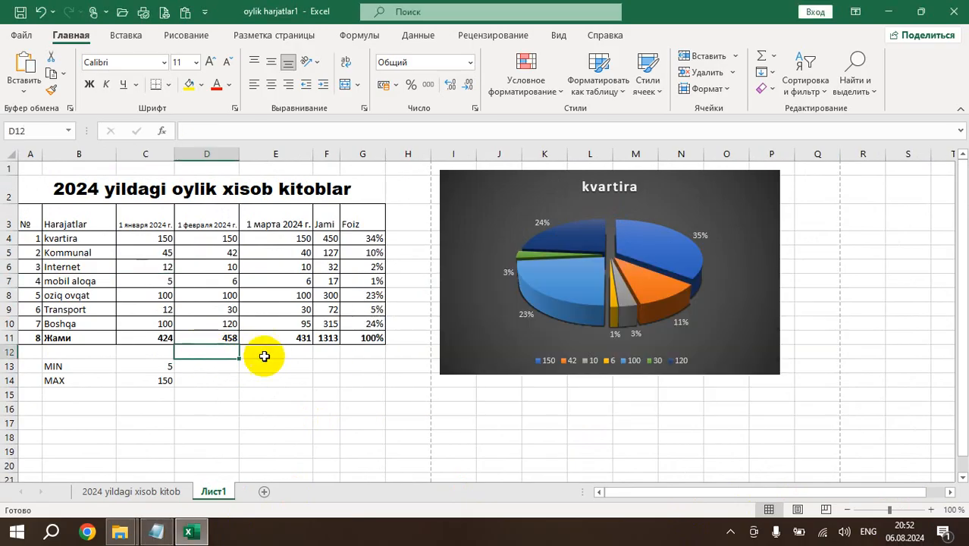
Remove the Просмотр и печать command from the Quick Access Toolbar and add it again.
click(204, 12)
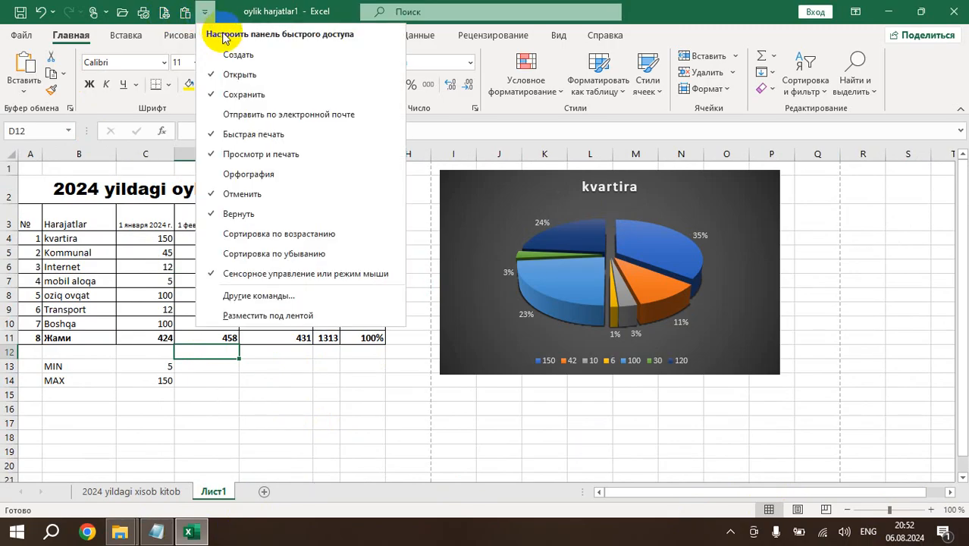
click(214, 155)
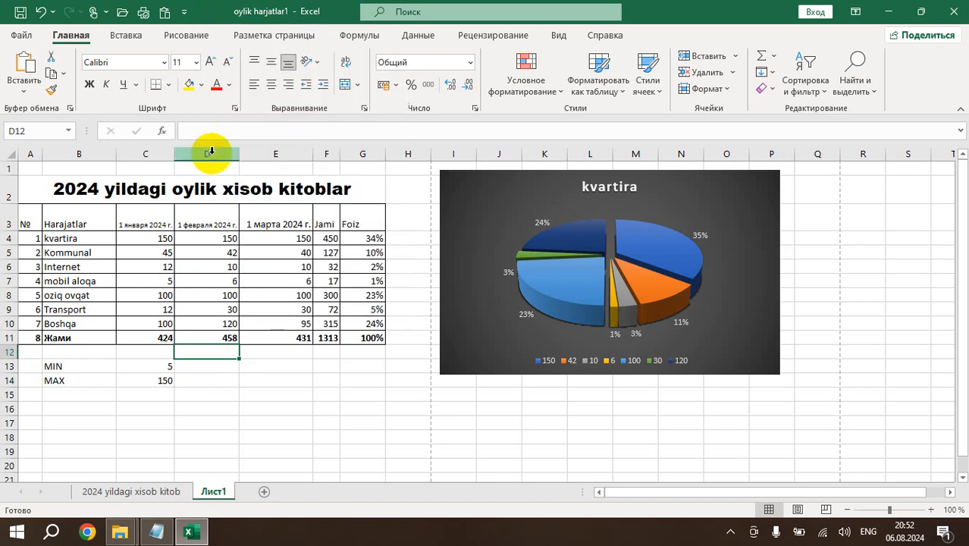
click(186, 14)
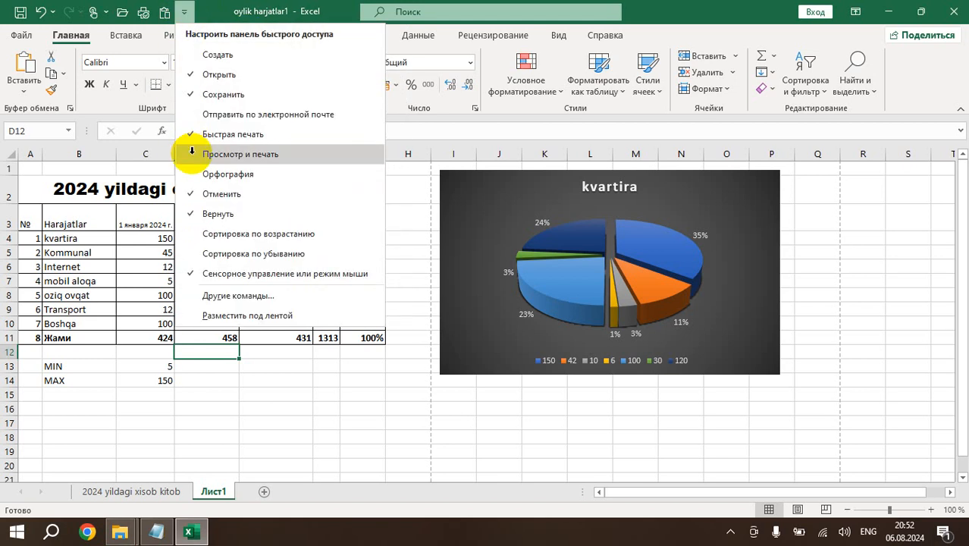
click(216, 173)
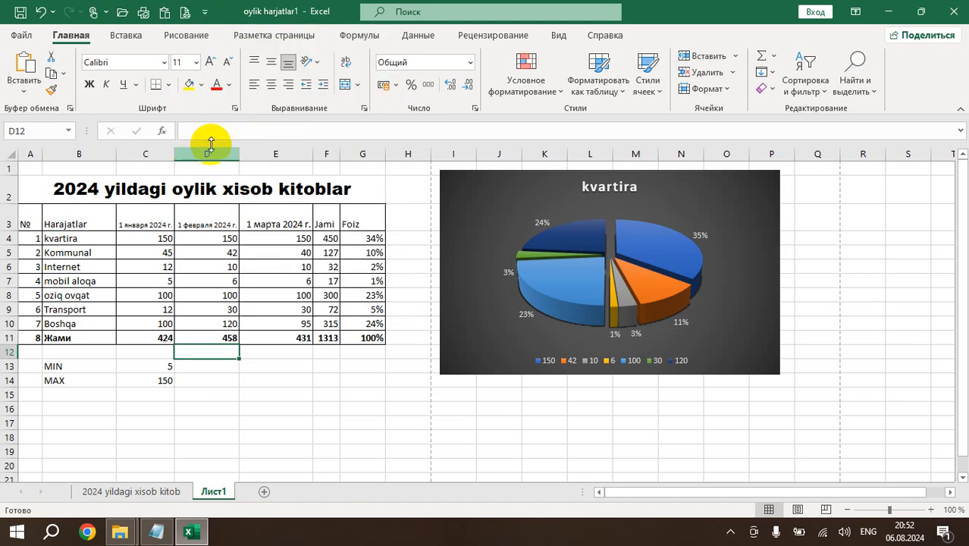
click(204, 16)
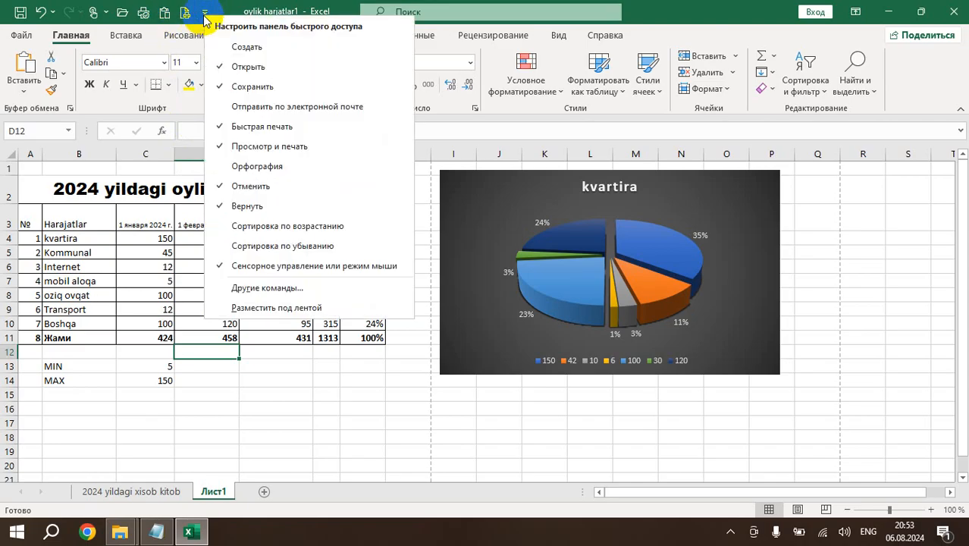
click(204, 15)
click(204, 15)
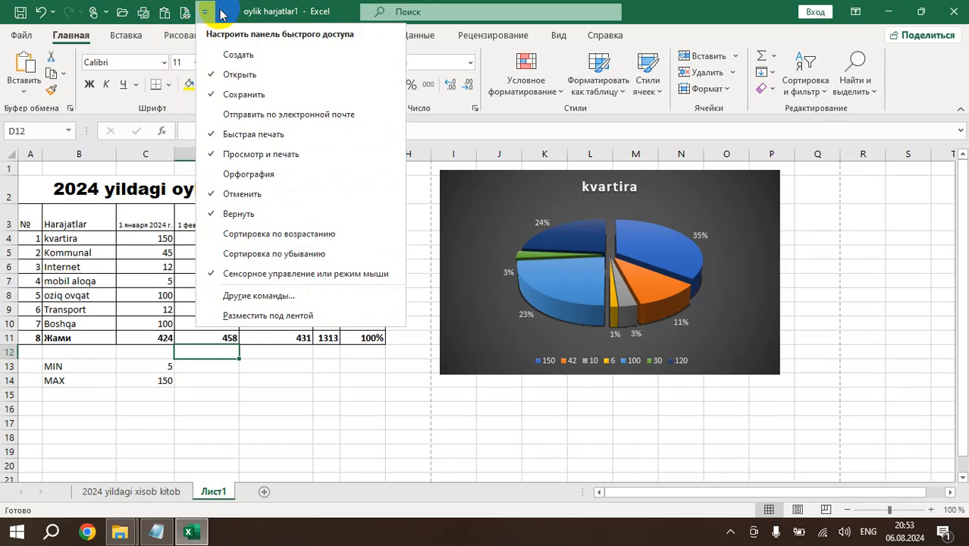
click(204, 12)
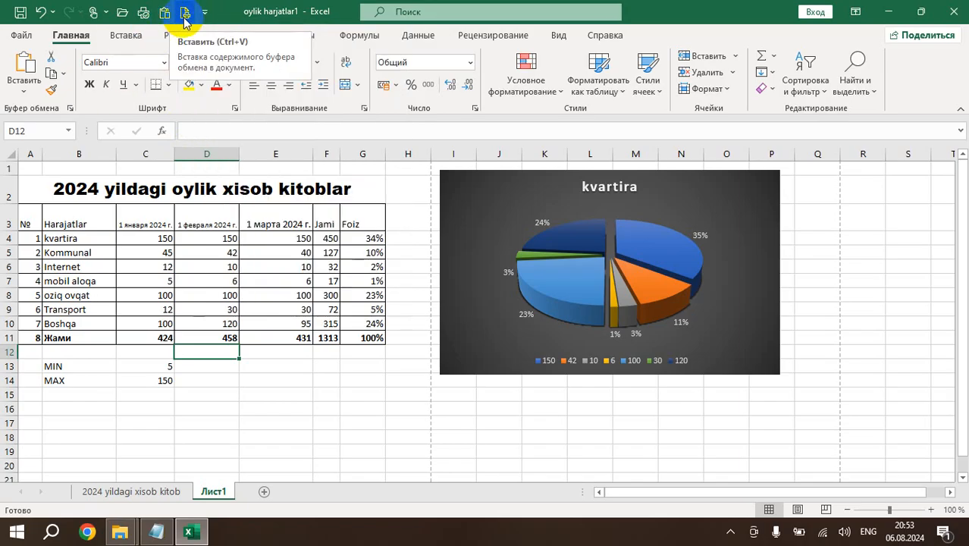
Set the print scale of Лист1 to 145% in the page setup and check the page boundaries on the worksheet.
click(185, 13)
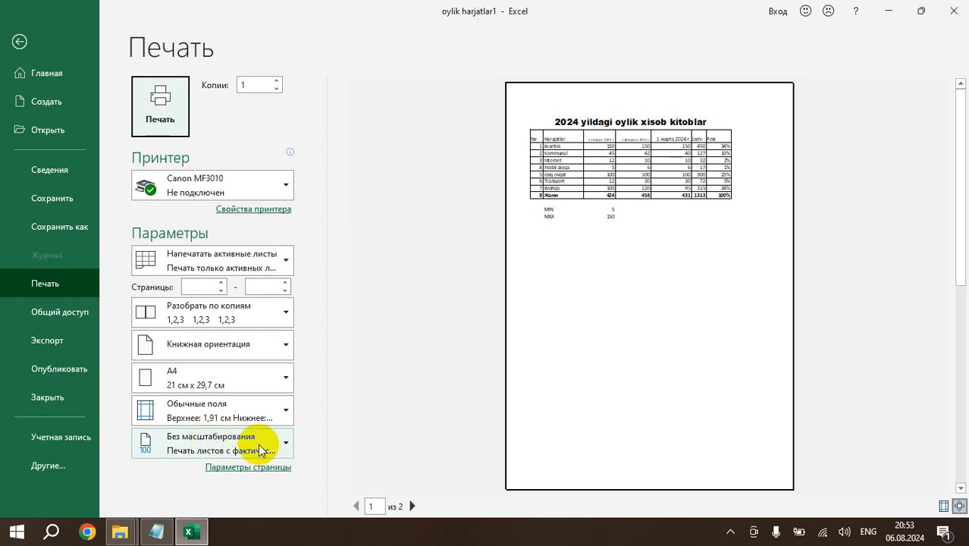
click(256, 468)
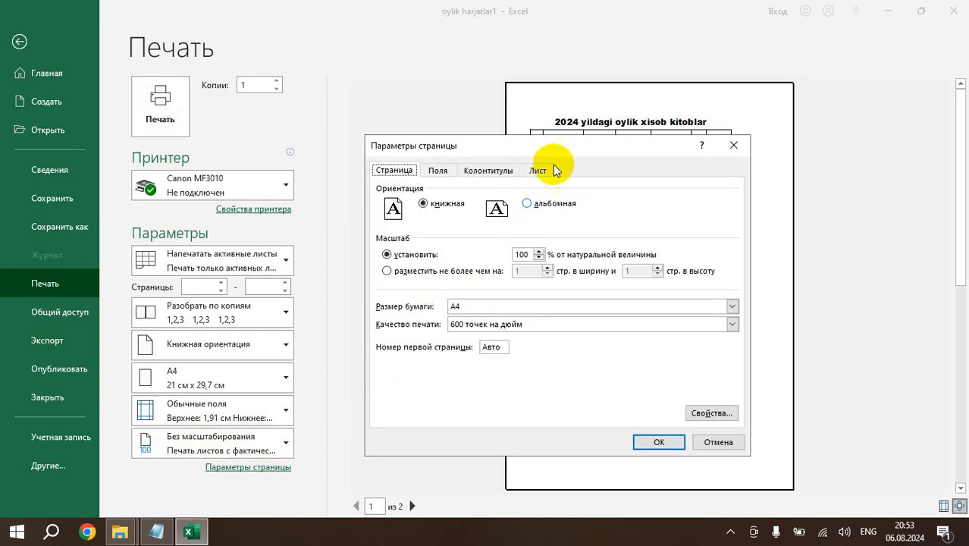
drag(487, 151, 312, 135)
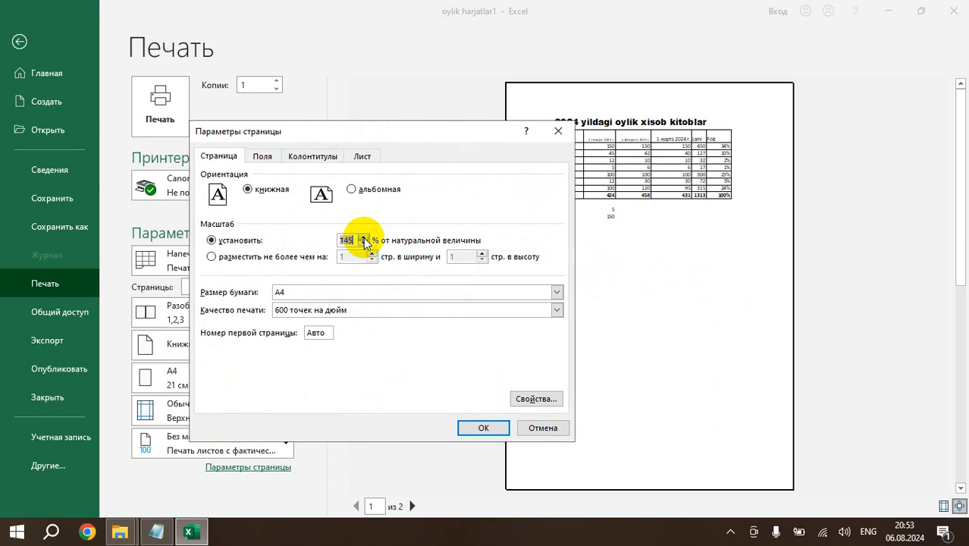
click(474, 427)
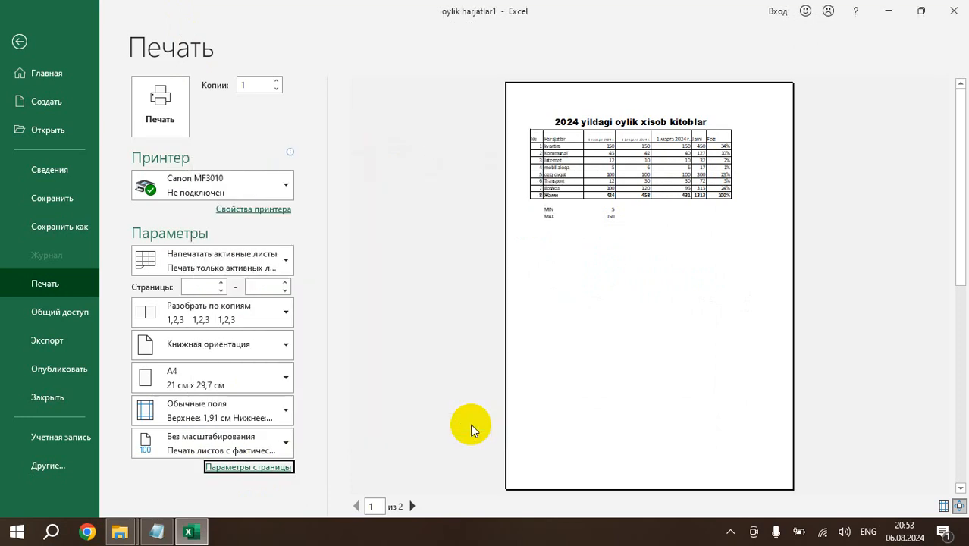
click(19, 42)
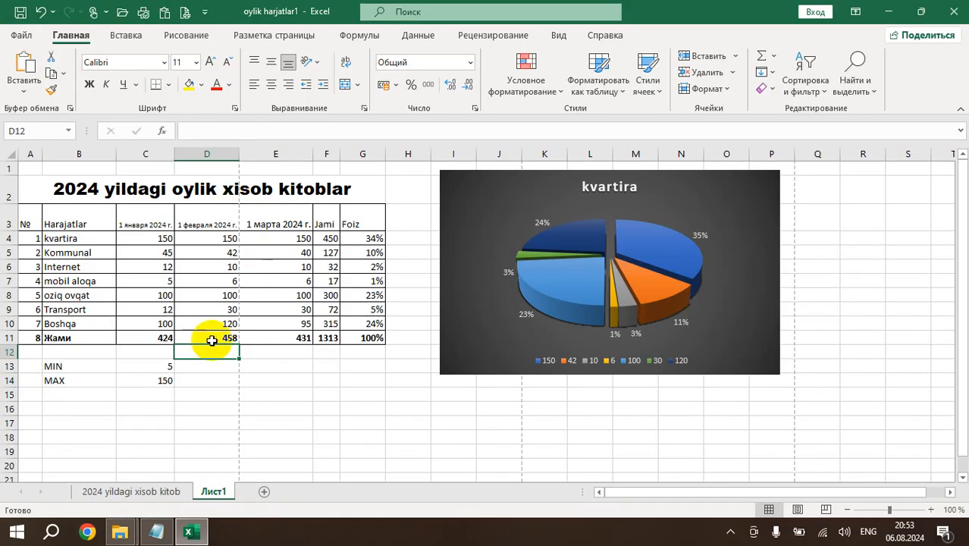
scroll(211, 337, down, 2)
scroll(208, 337, up, 2)
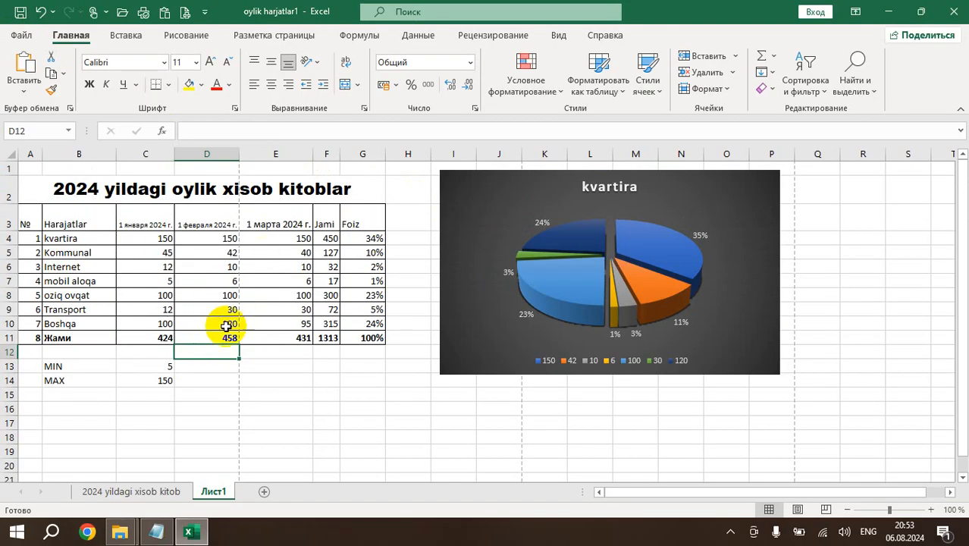
Open the print preview of Лист1, look at the page orientation options, and check the lesson list in Notepad before returning to Excel.
click(148, 267)
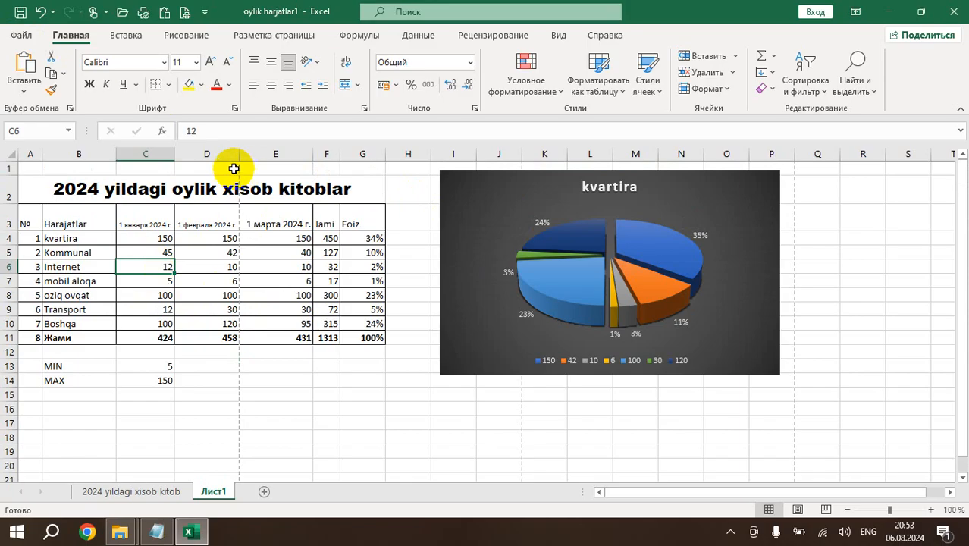
click(184, 11)
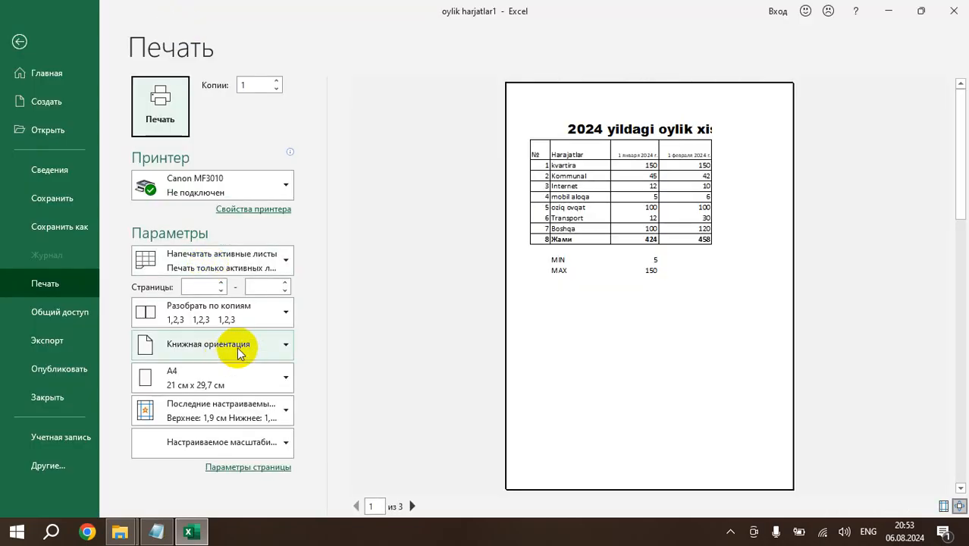
click(243, 349)
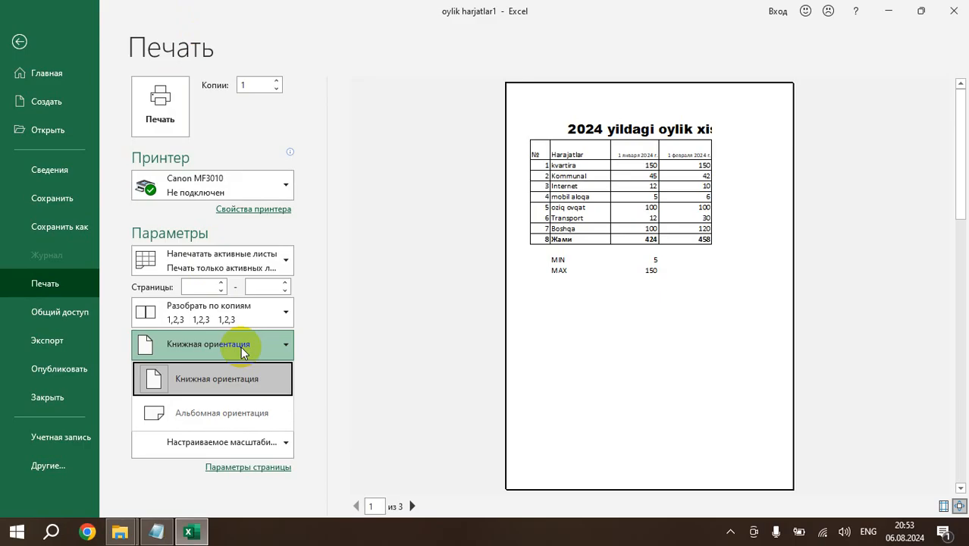
click(156, 531)
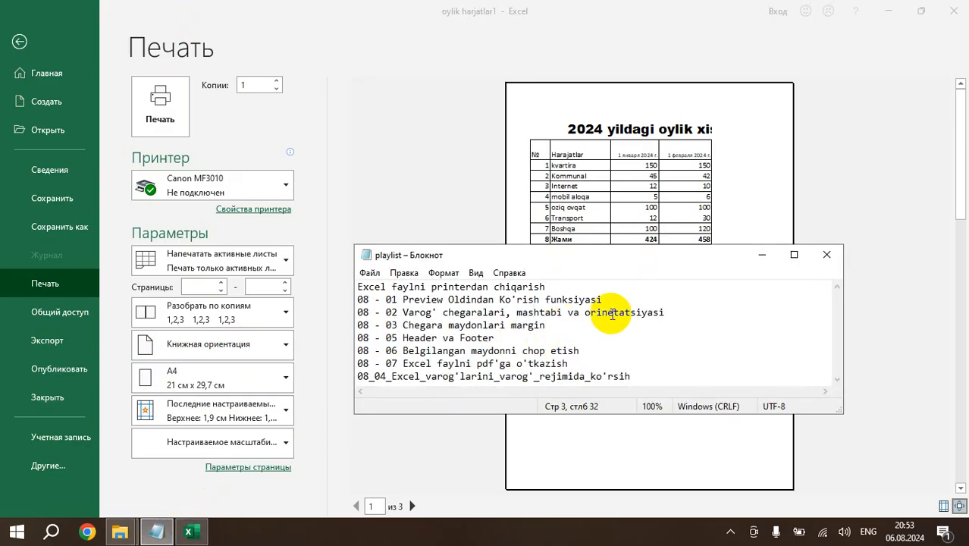
click(383, 198)
click(260, 349)
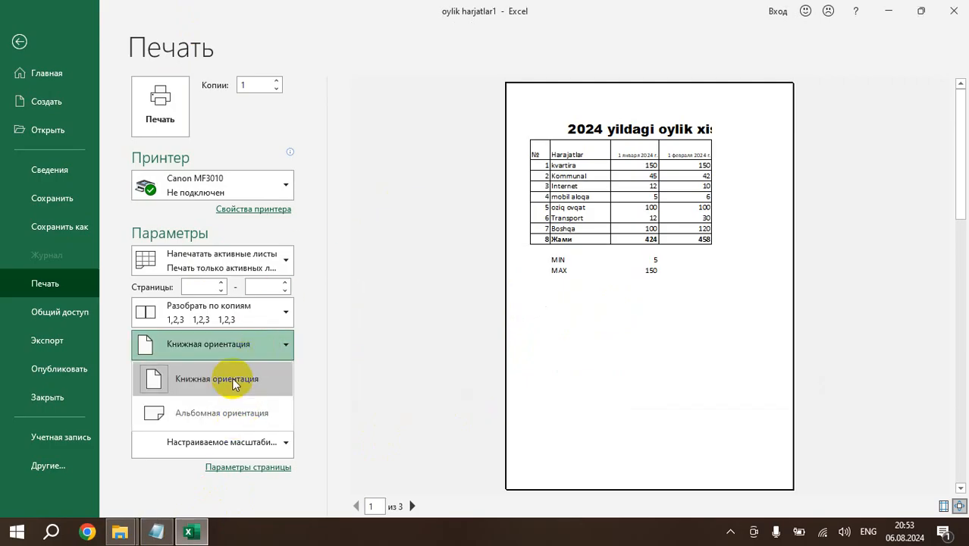
click(358, 260)
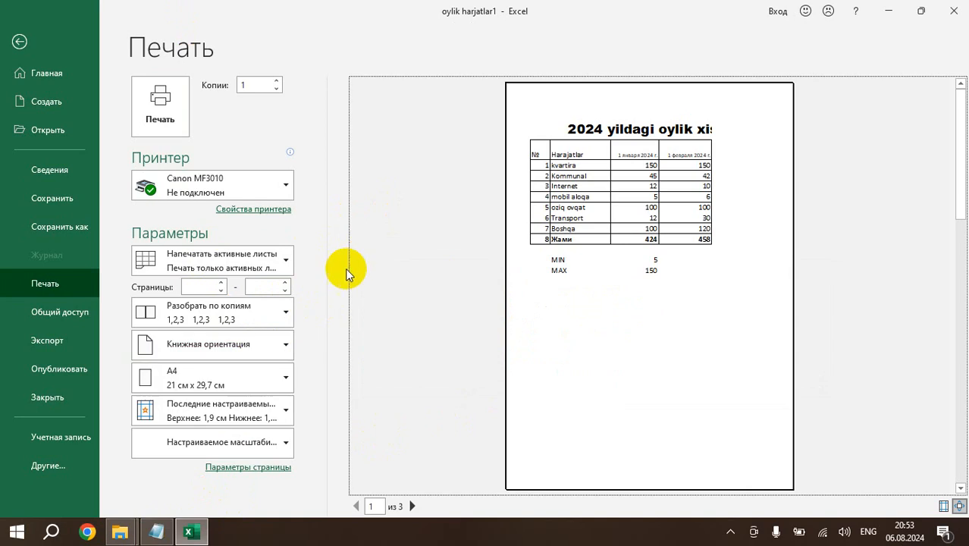
Look through the available paper sizes in the print settings and keep A4.
click(288, 379)
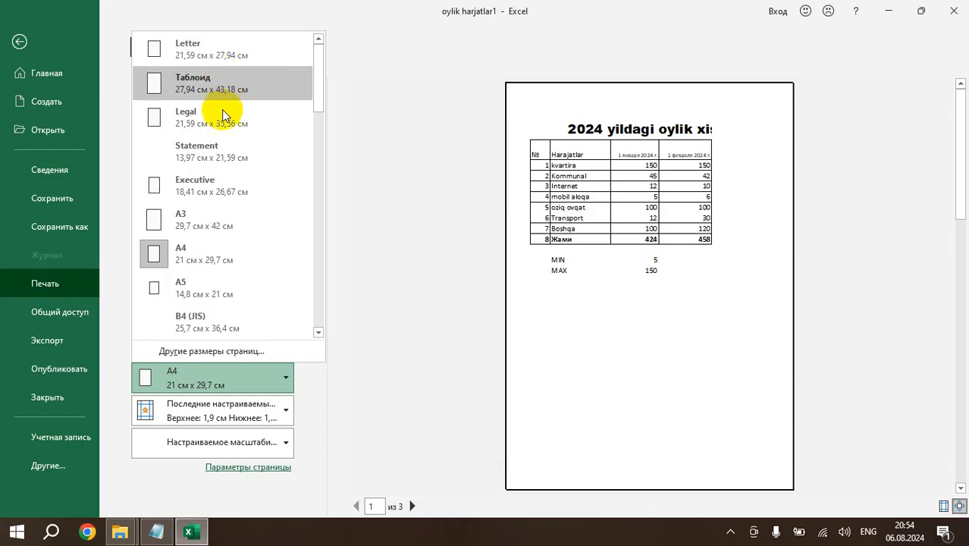
scroll(228, 227, down, 3)
scroll(218, 281, down, 2)
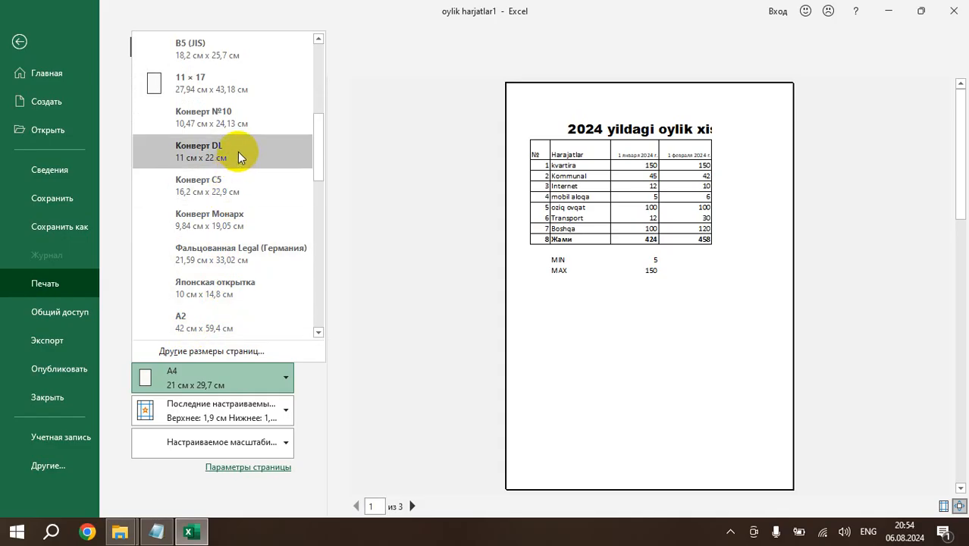
scroll(240, 227, down, 5)
scroll(249, 294, down, 1)
scroll(245, 296, up, 10)
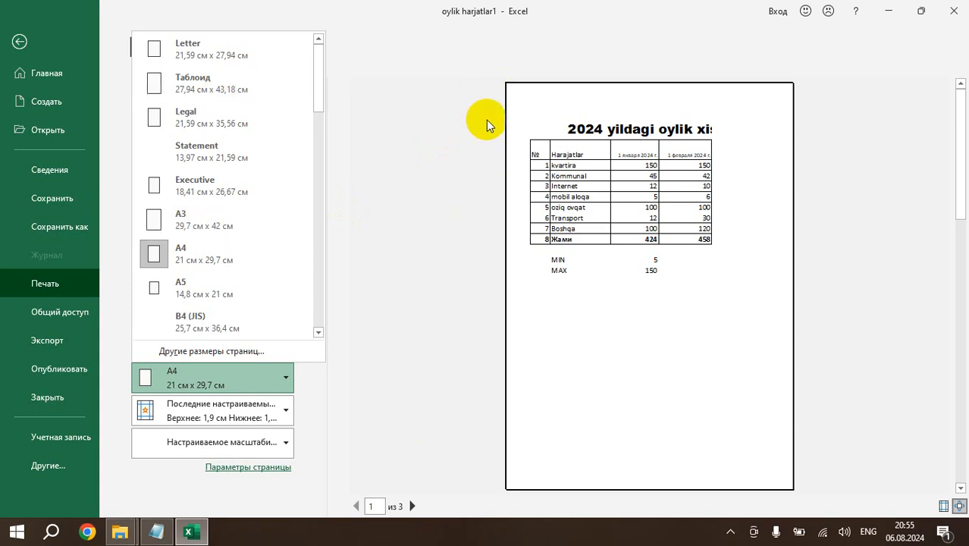
click(386, 242)
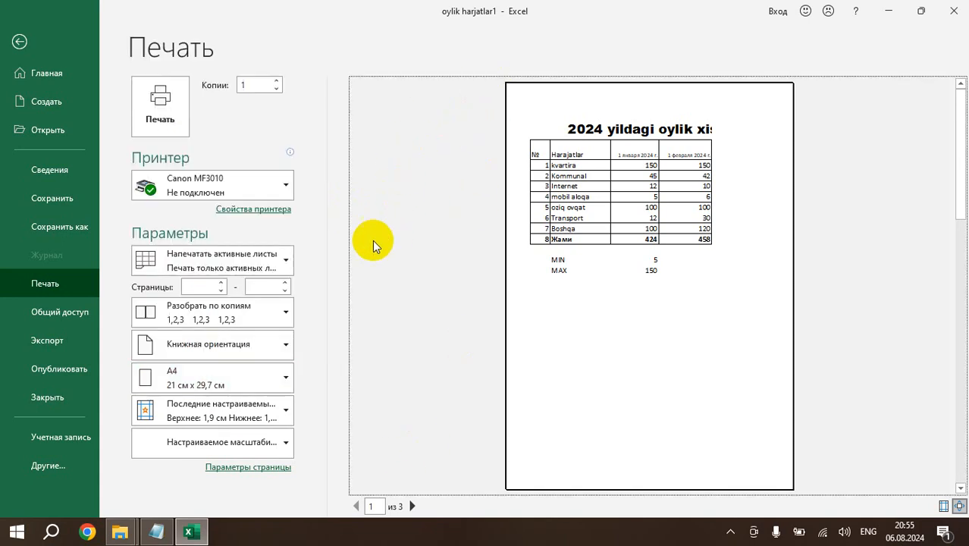
Compare Альбомная and Книжная orientation in the print preview, leave the sheet in Альбомная ориентация, and preview both pages.
click(247, 350)
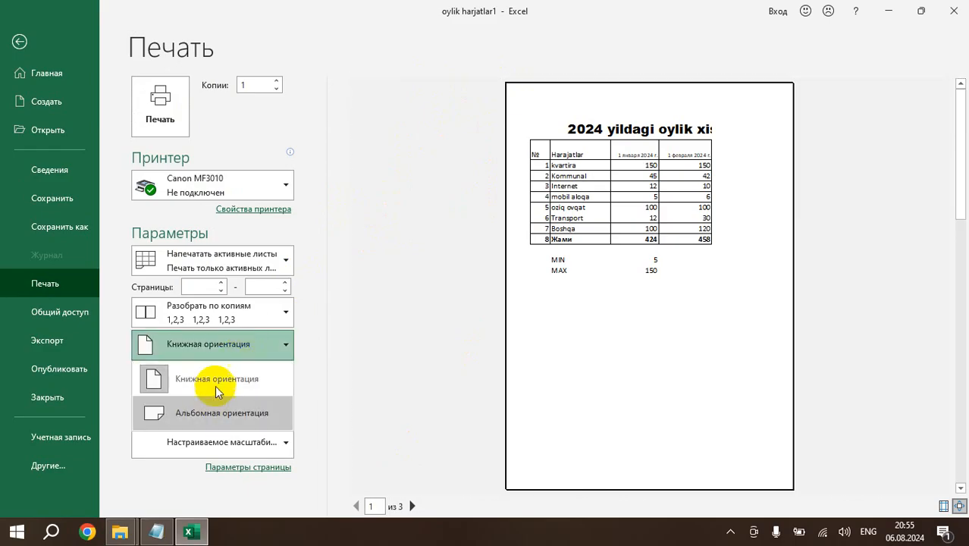
click(203, 416)
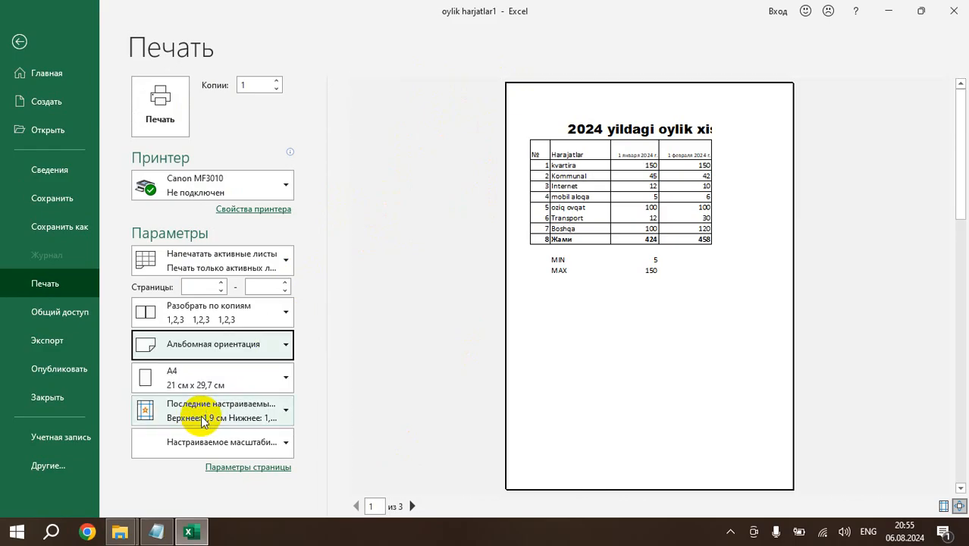
click(247, 348)
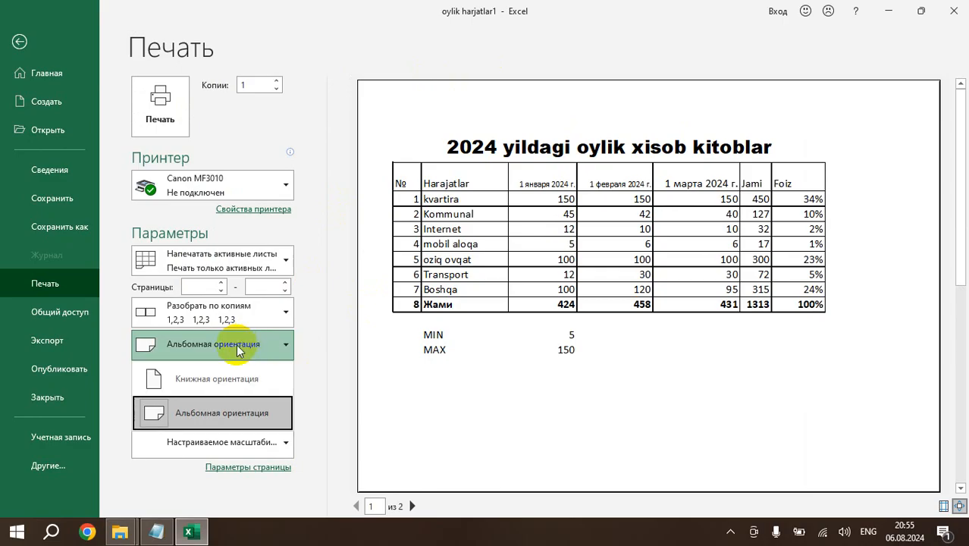
click(224, 379)
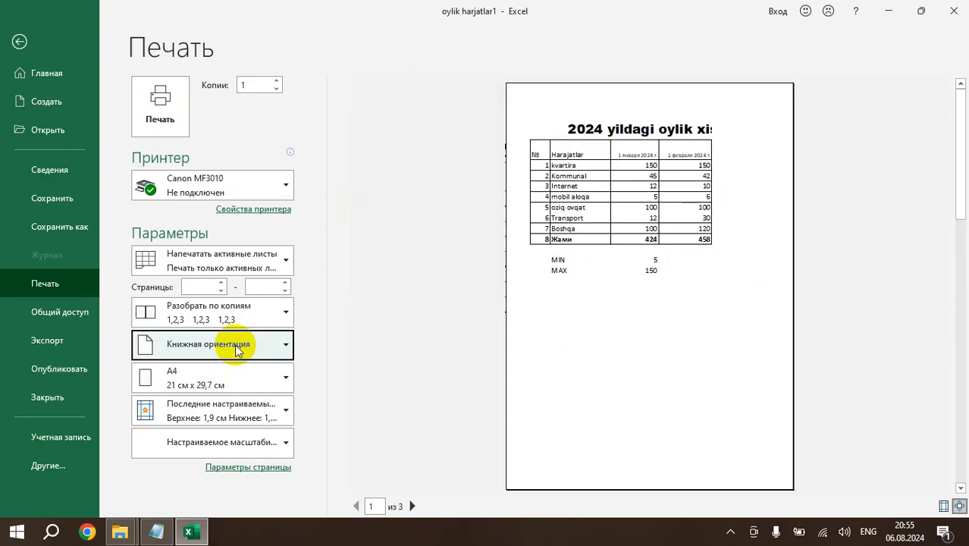
click(234, 350)
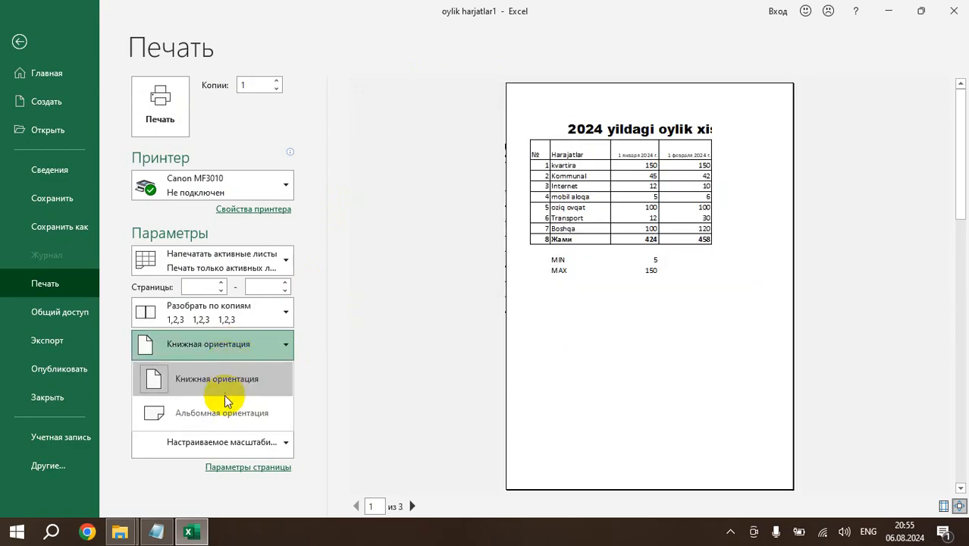
click(259, 357)
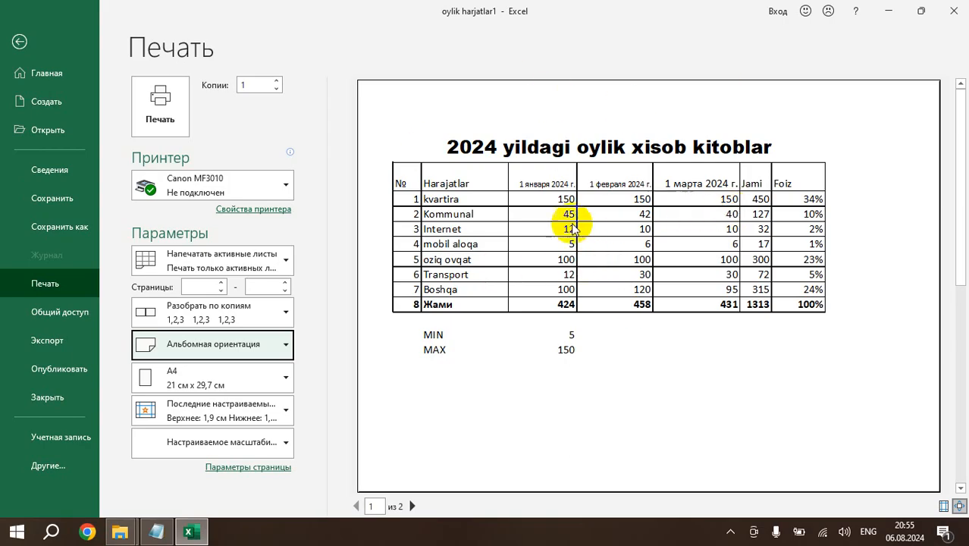
click(412, 506)
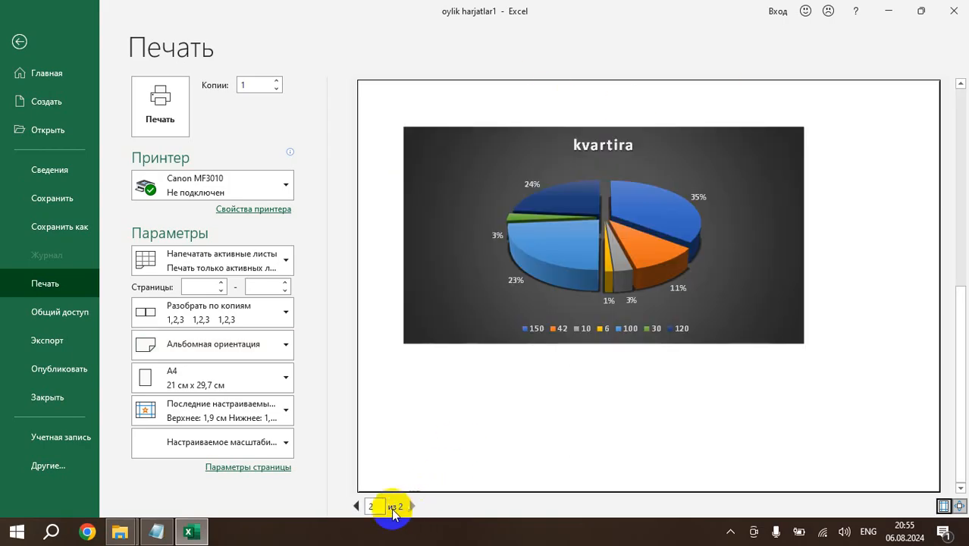
click(357, 507)
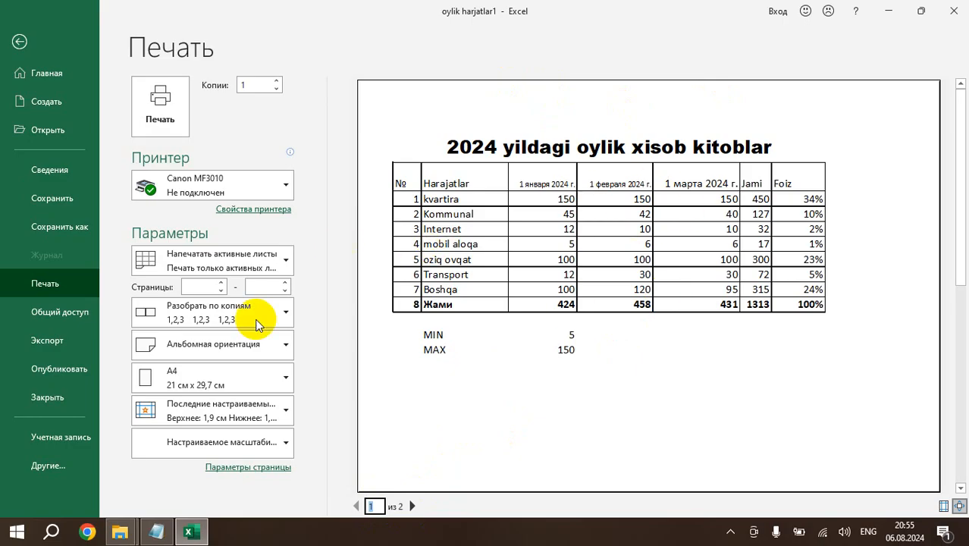
Set the print scale to 100% of natural size in the page setup.
click(247, 467)
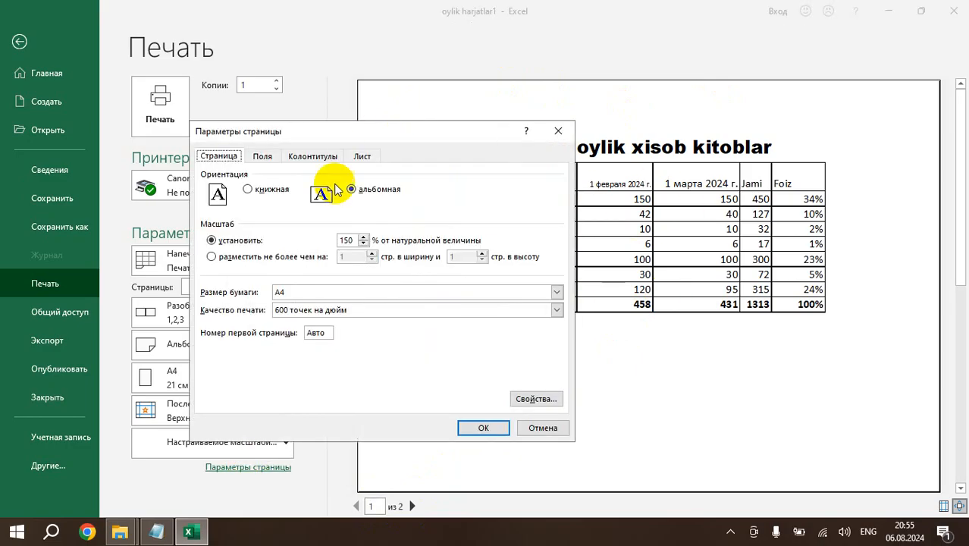
click(364, 245)
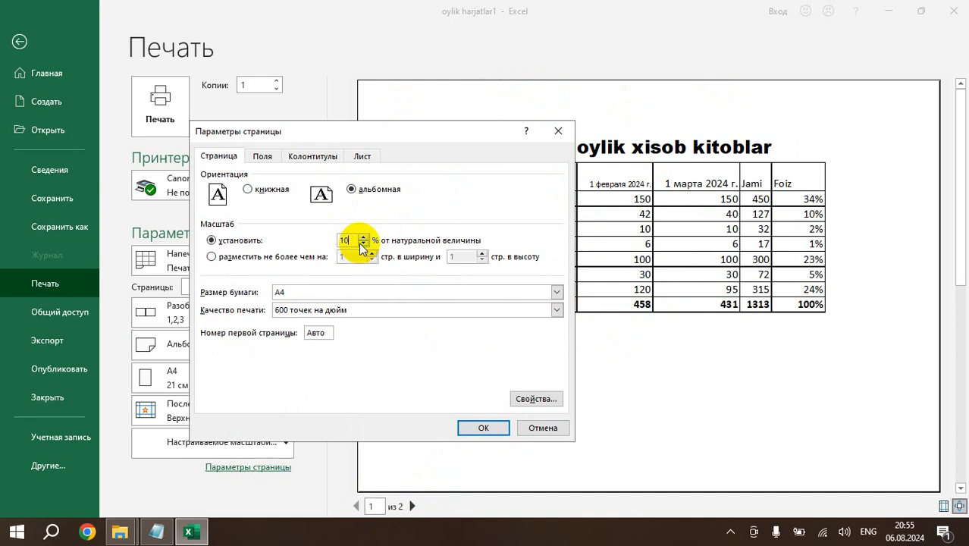
click(472, 429)
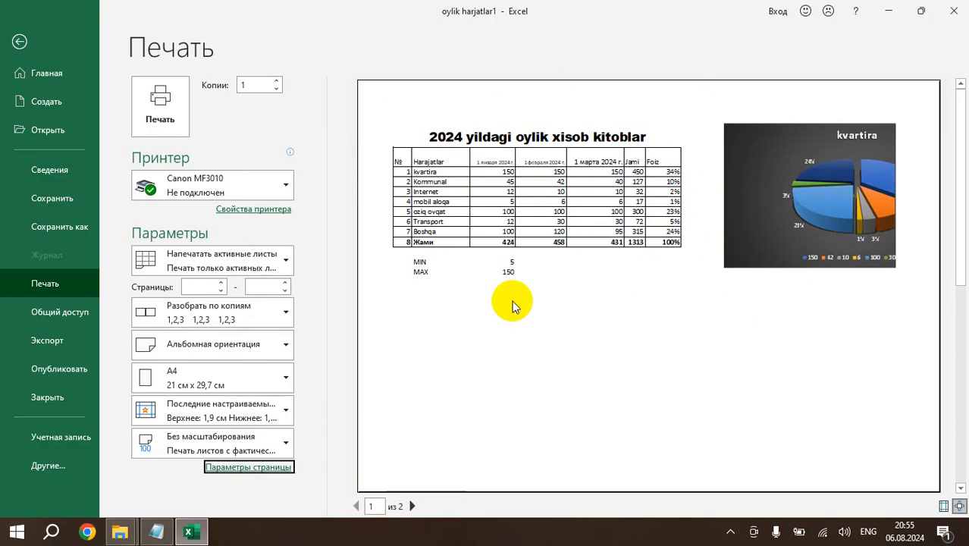
Reduce the print scale so the table and chart fit on one page, and check the lesson list in Notepad.
click(262, 468)
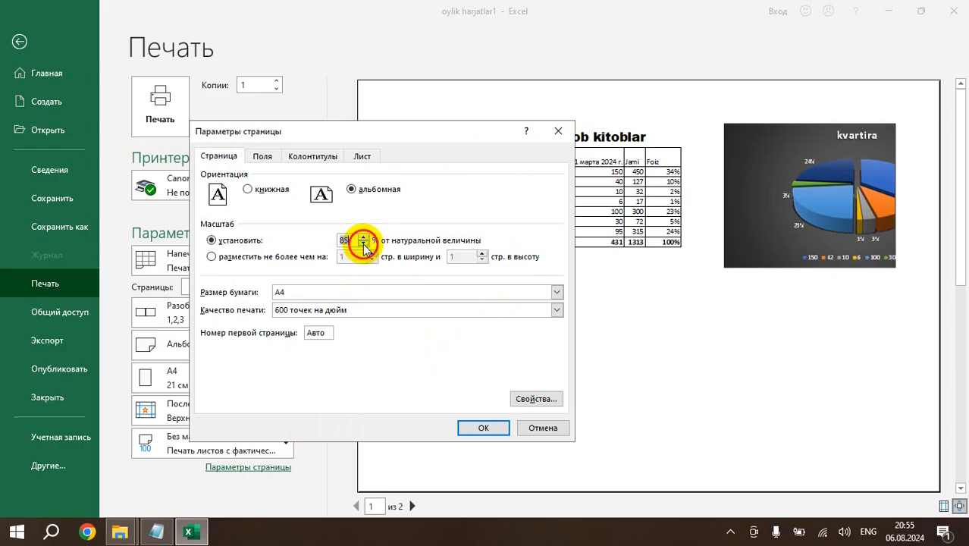
click(470, 429)
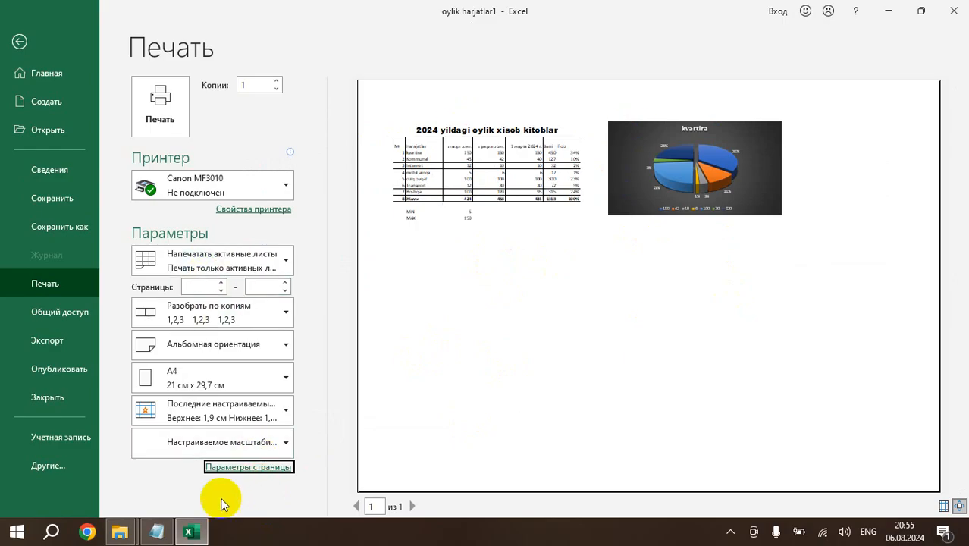
click(158, 531)
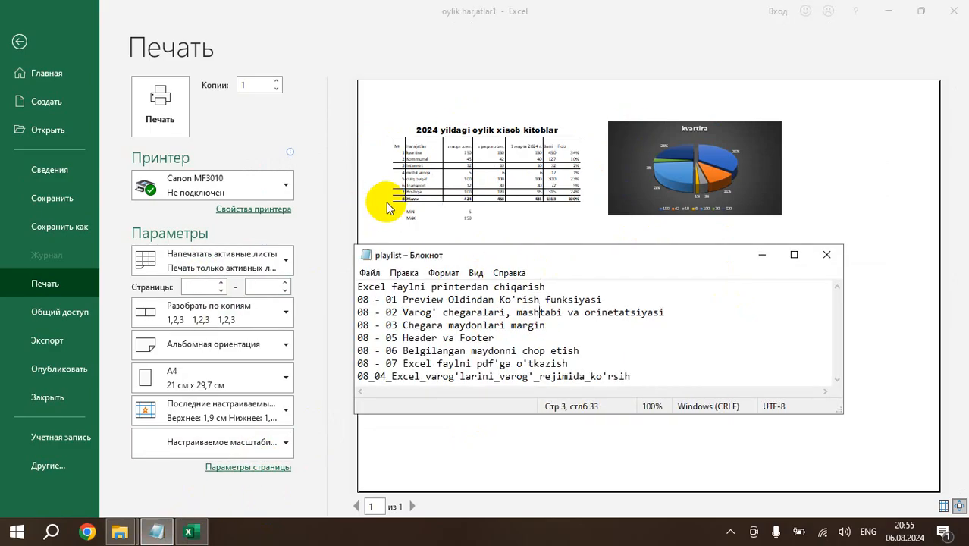
click(471, 210)
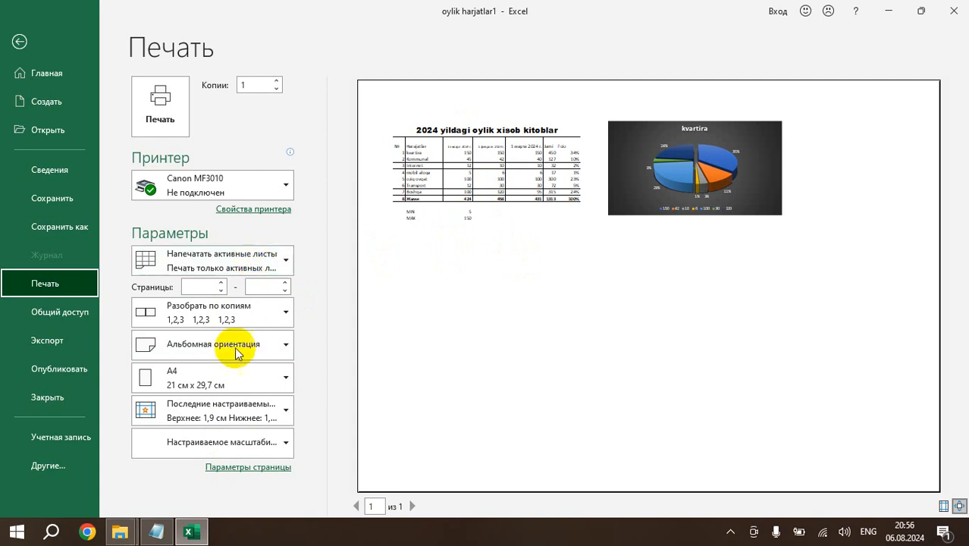
Return the print scale to 100% in the page setup and go back to the worksheet.
click(243, 468)
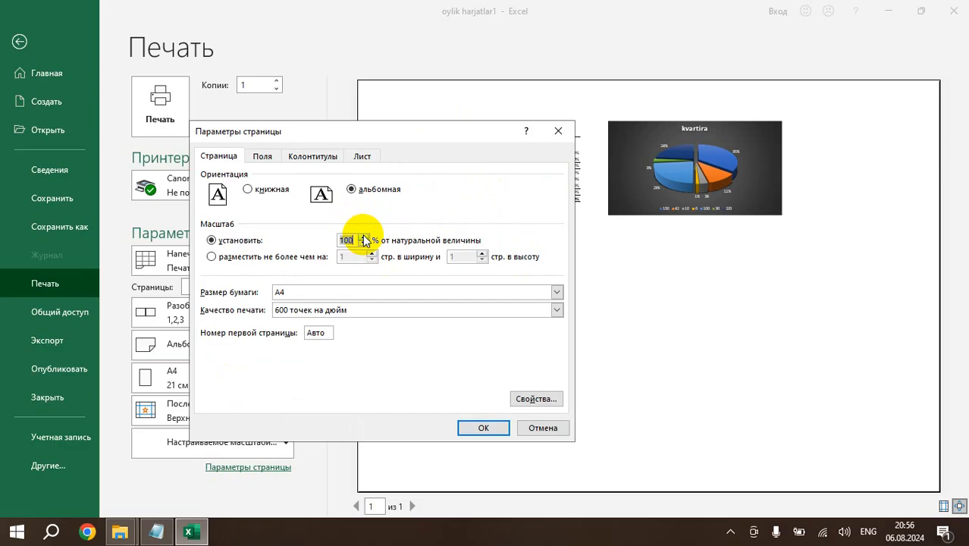
click(486, 427)
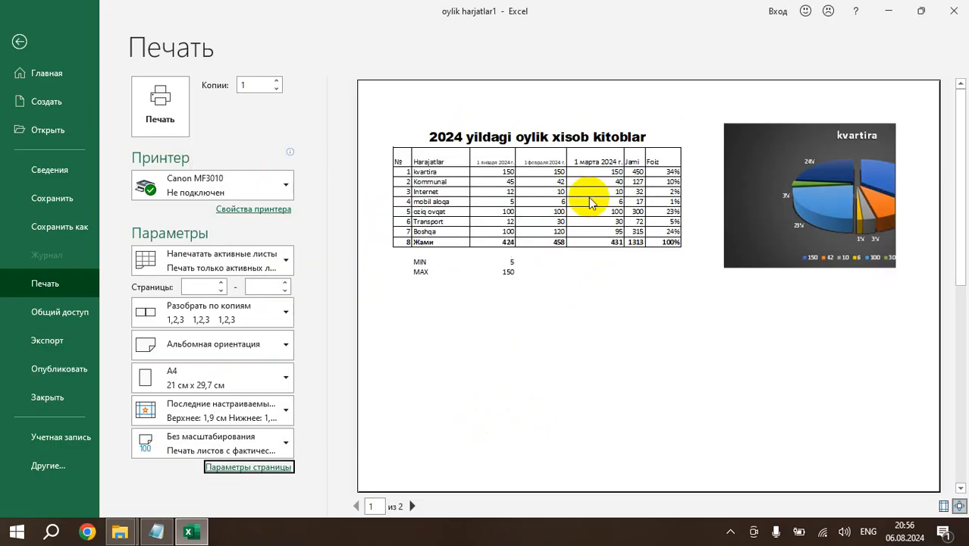
click(19, 41)
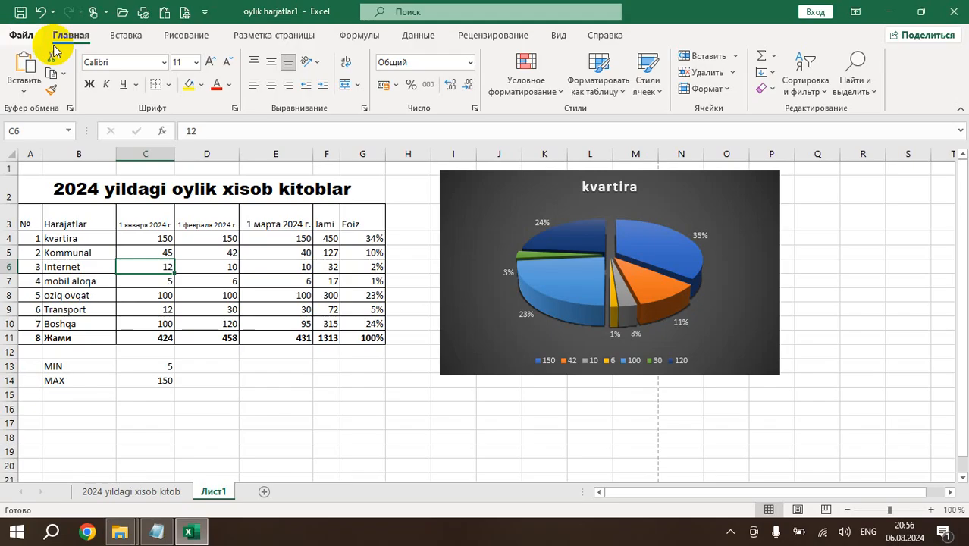
Examine the vertical and horizontal page boundary lines around the table and chart on Лист1.
click(210, 341)
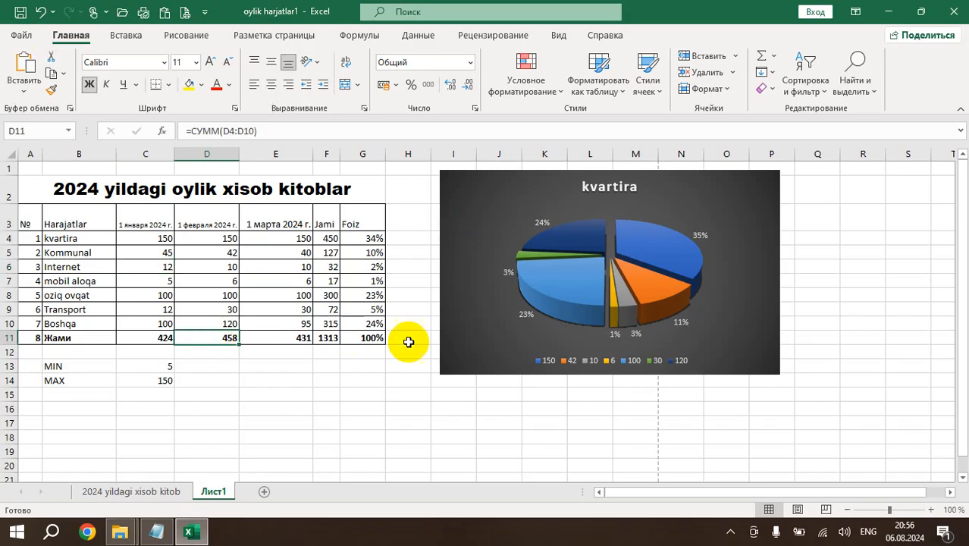
scroll(277, 303, down, 3)
scroll(277, 304, up, 3)
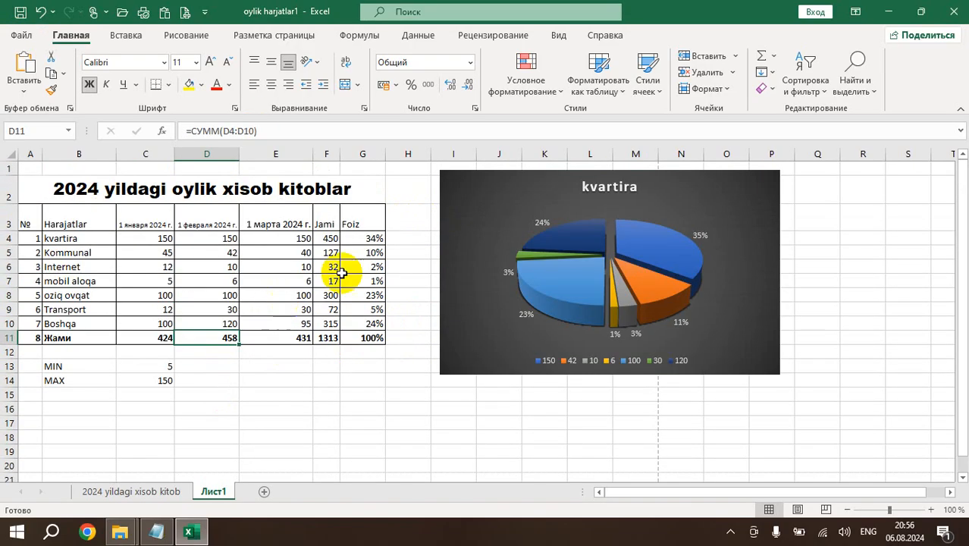
scroll(342, 273, down, 3)
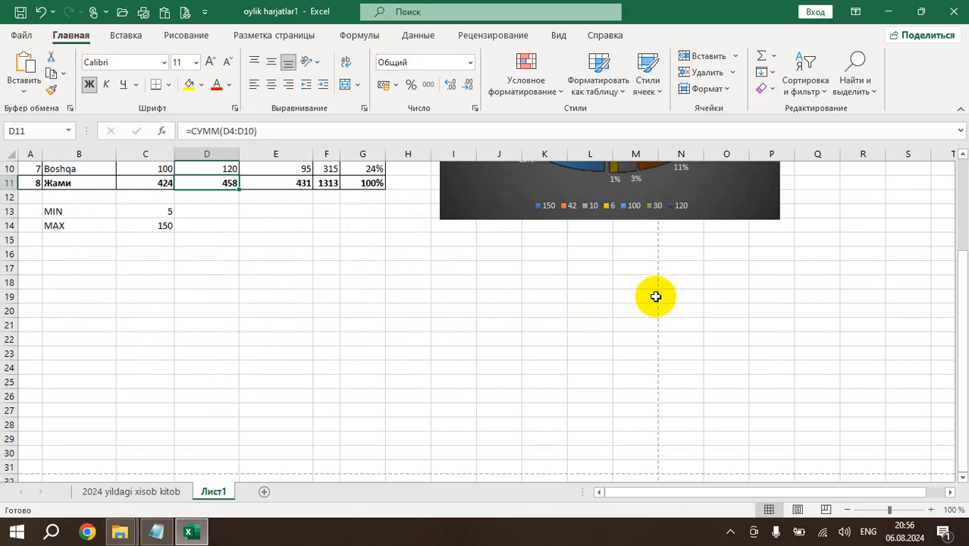
click(656, 297)
scroll(651, 338, down, 3)
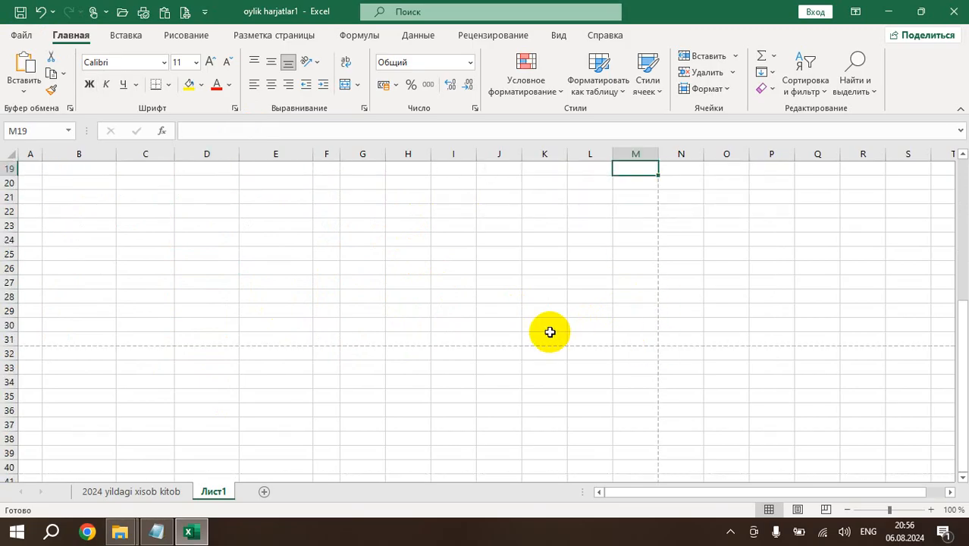
scroll(550, 332, up, 6)
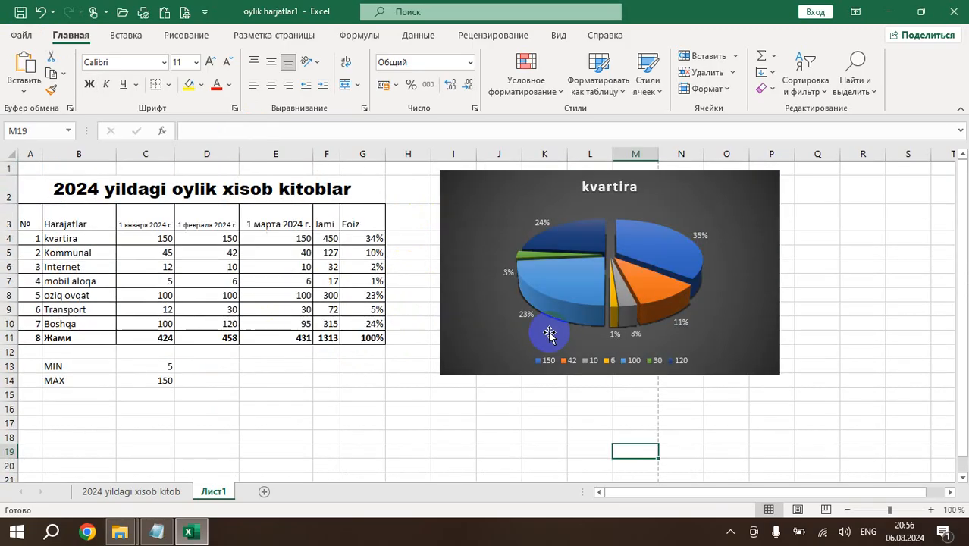
Open the print preview and review the available page orientation and paper size options.
click(184, 14)
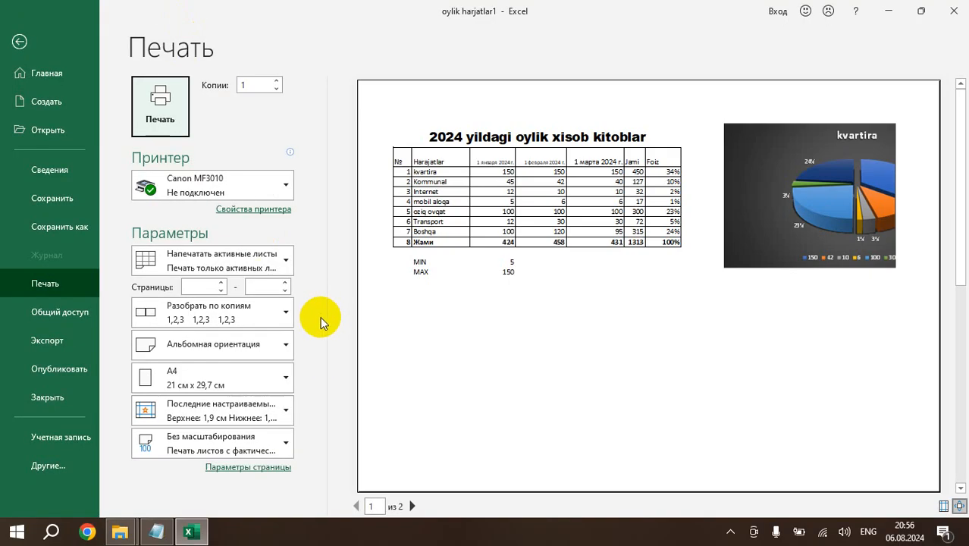
click(272, 347)
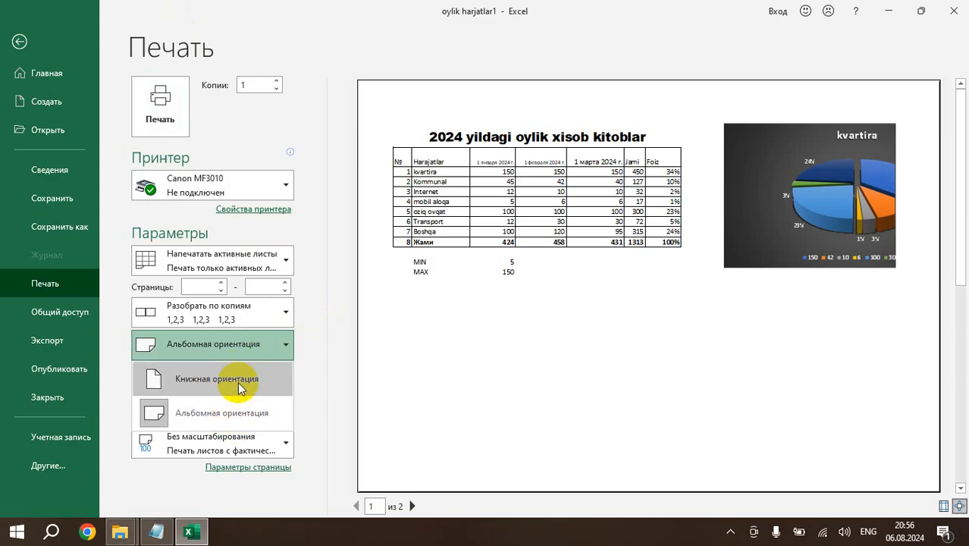
key(Escape)
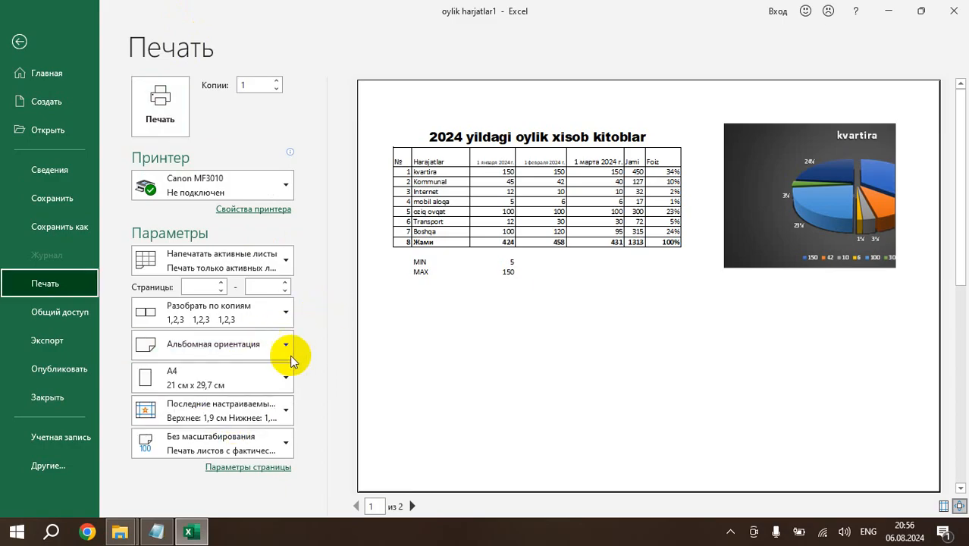
click(266, 377)
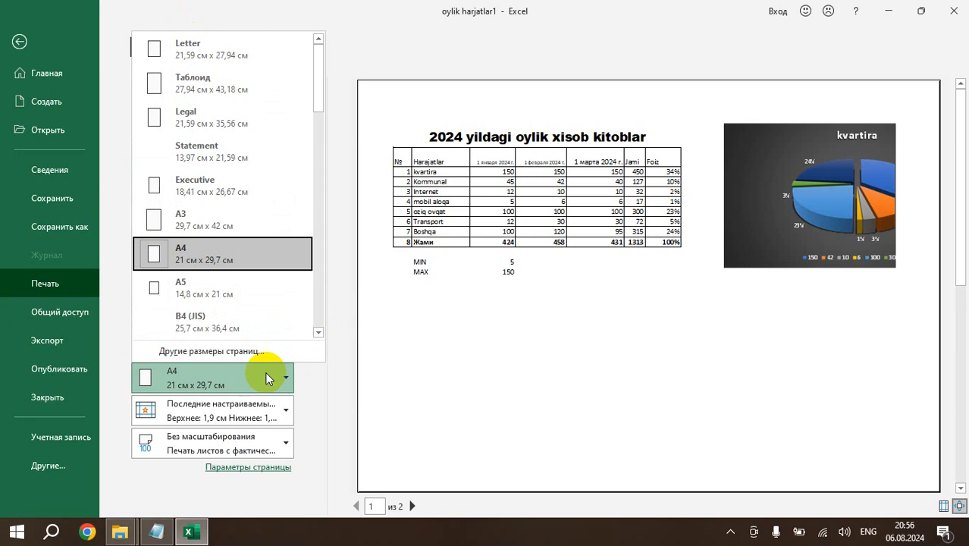
click(266, 378)
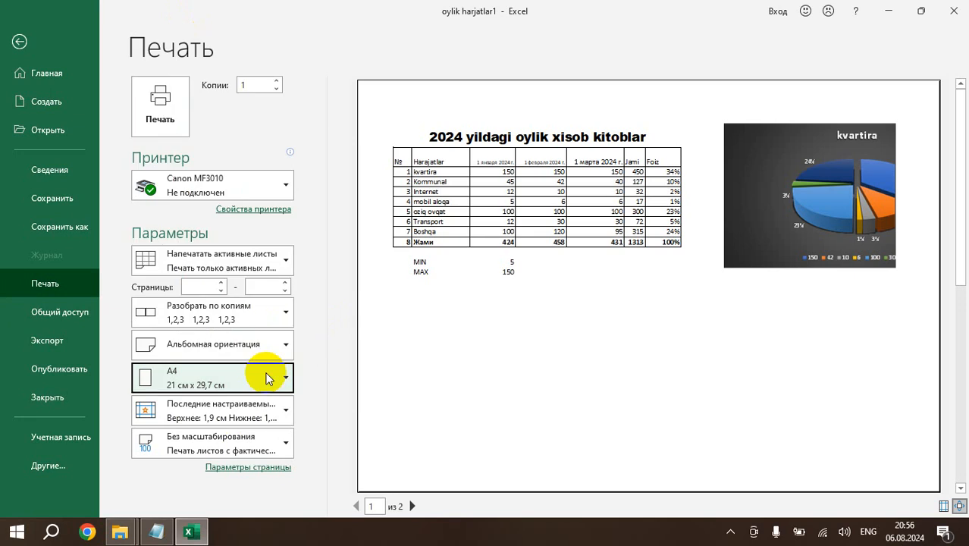
Set the print scale to 80% of natural size in the page setup and return to the worksheet.
click(251, 467)
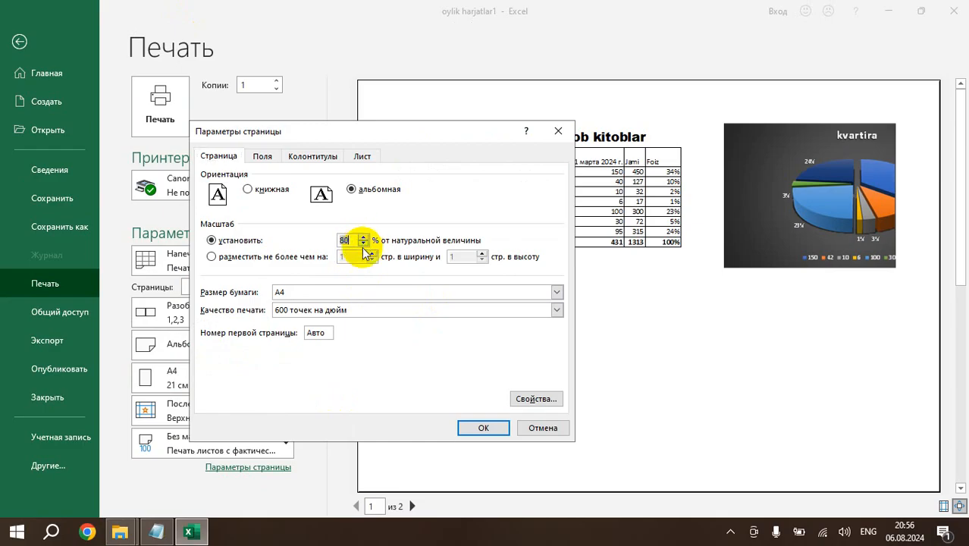
click(484, 427)
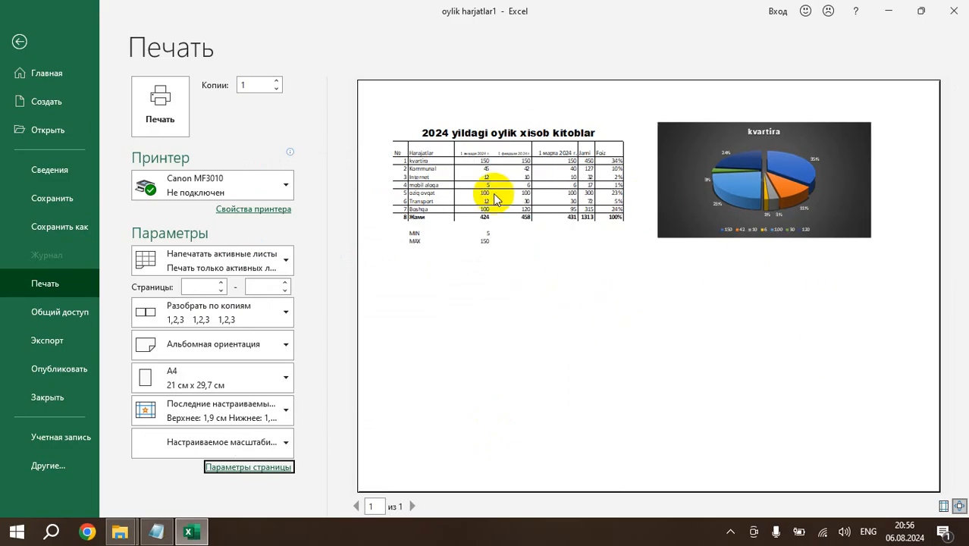
click(19, 41)
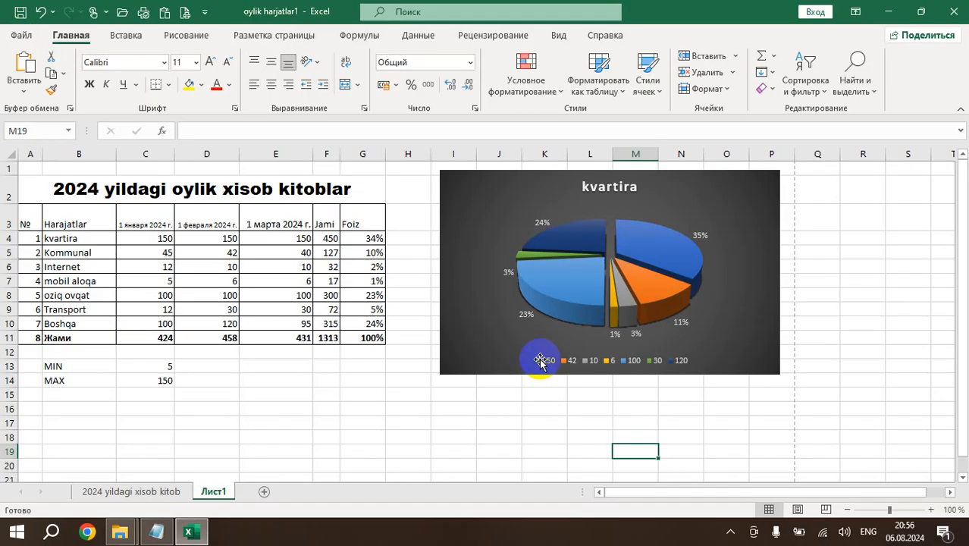
mouse_move(885, 509)
mouse_down()
mouse_move(858, 512)
mouse_move(889, 515)
mouse_up()
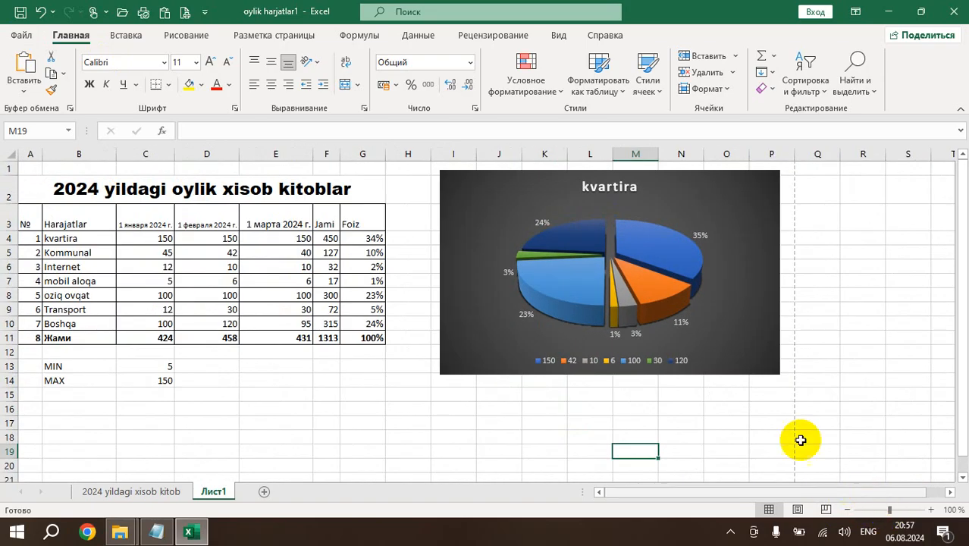